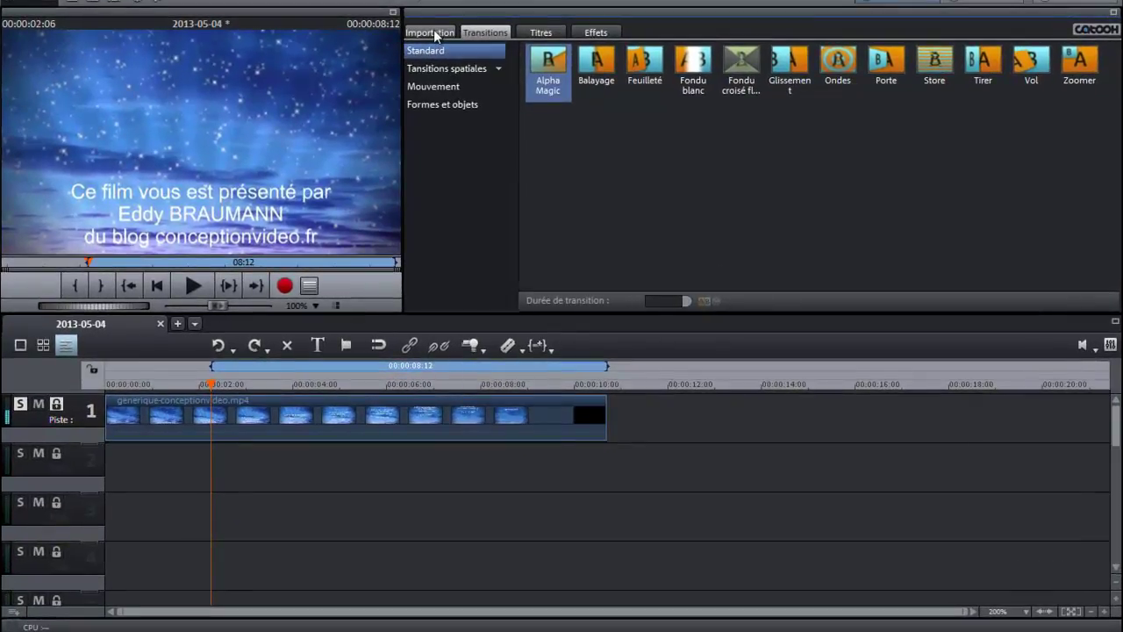
Step: Open the MovieShow music folder in the import browser and preview _song_carnival_01.ogg and _song_beach_summer_02.ogg
{"action": "left_click", "coordinate": [434, 32]}
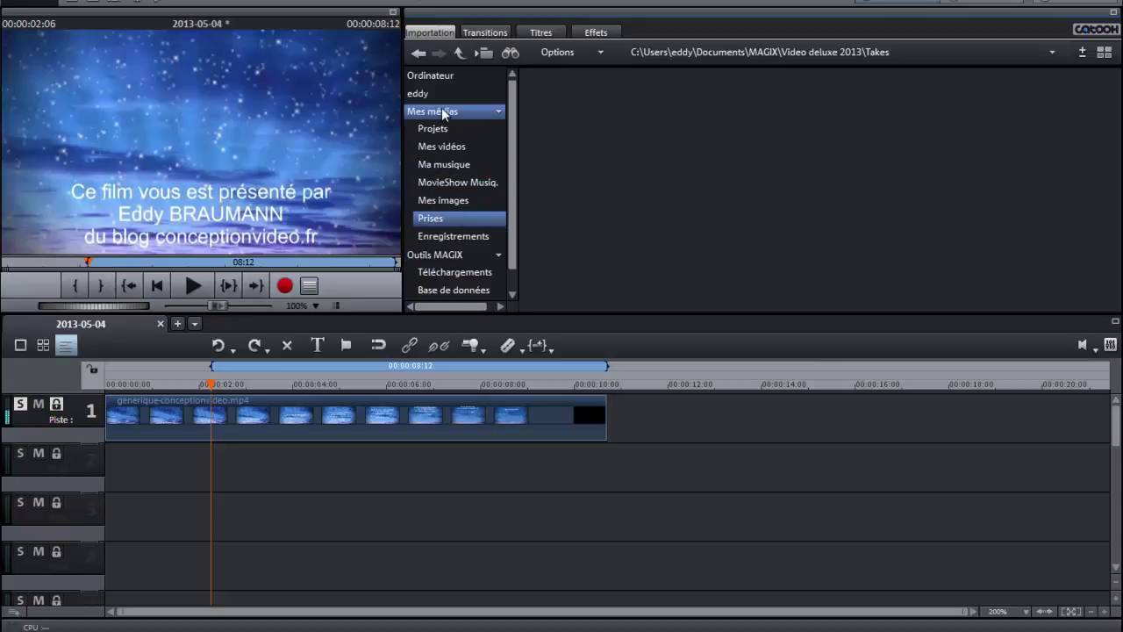
{"action": "left_click", "coordinate": [462, 181]}
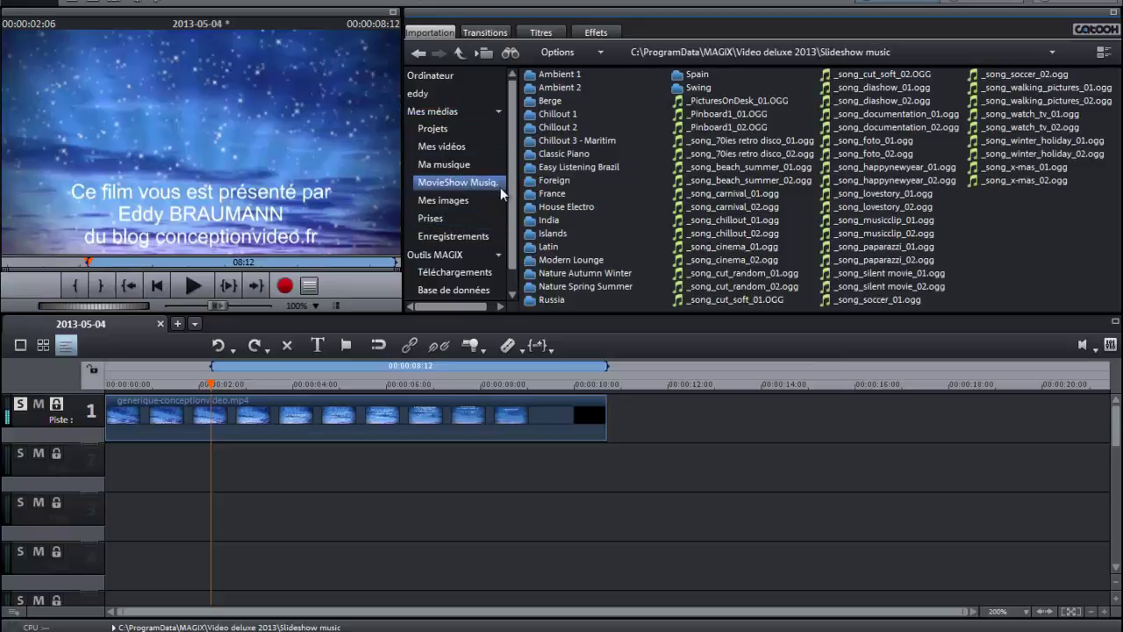
{"action": "mouse_move", "coordinate": [793, 221]}
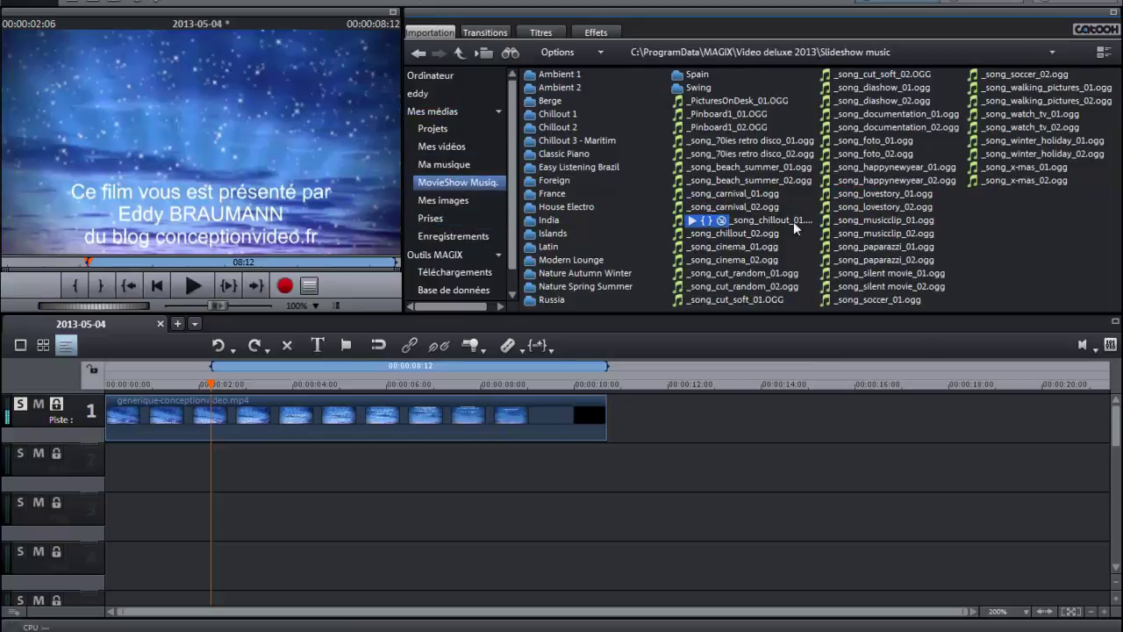
{"action": "mouse_move", "coordinate": [881, 227]}
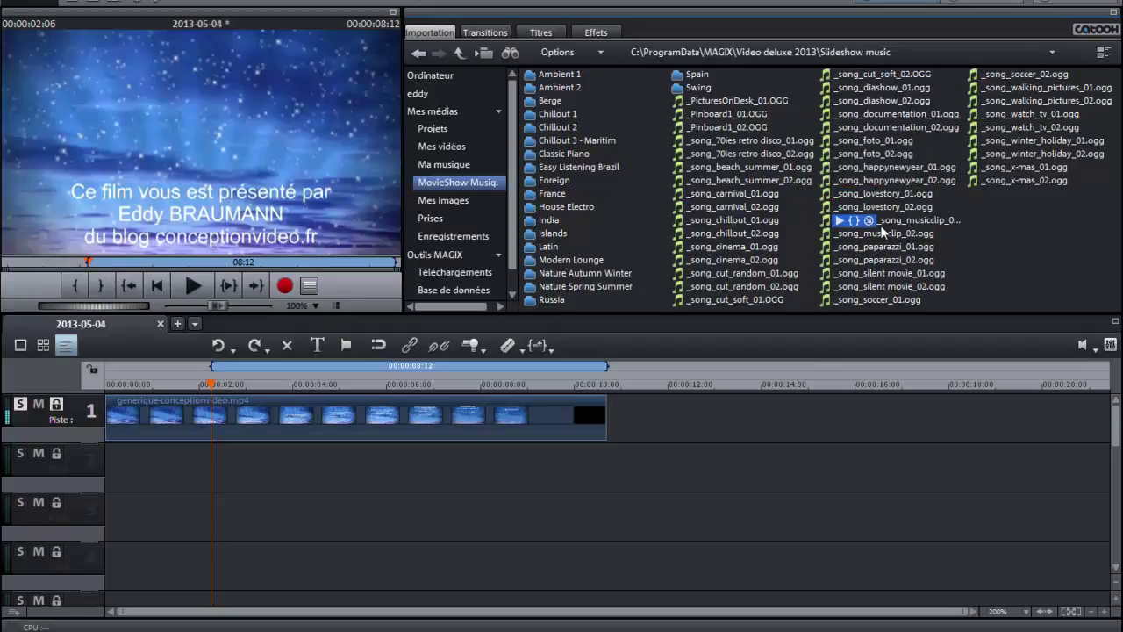
{"action": "mouse_move", "coordinate": [721, 226]}
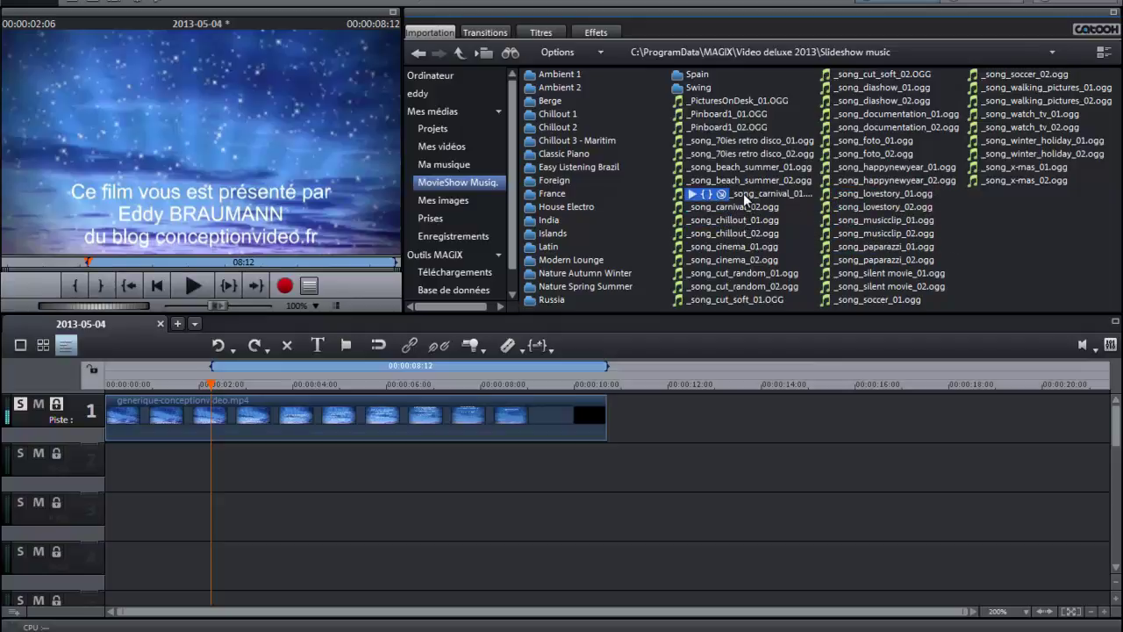
{"action": "left_click", "coordinate": [691, 193]}
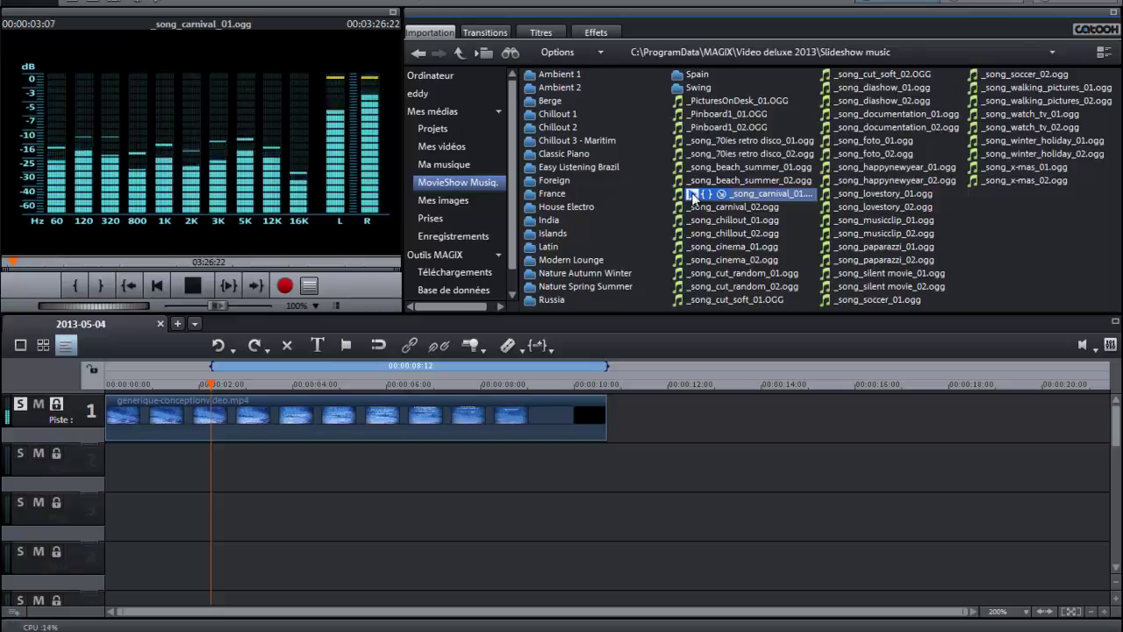
{"action": "left_click", "coordinate": [691, 192]}
{"action": "left_click", "coordinate": [709, 180]}
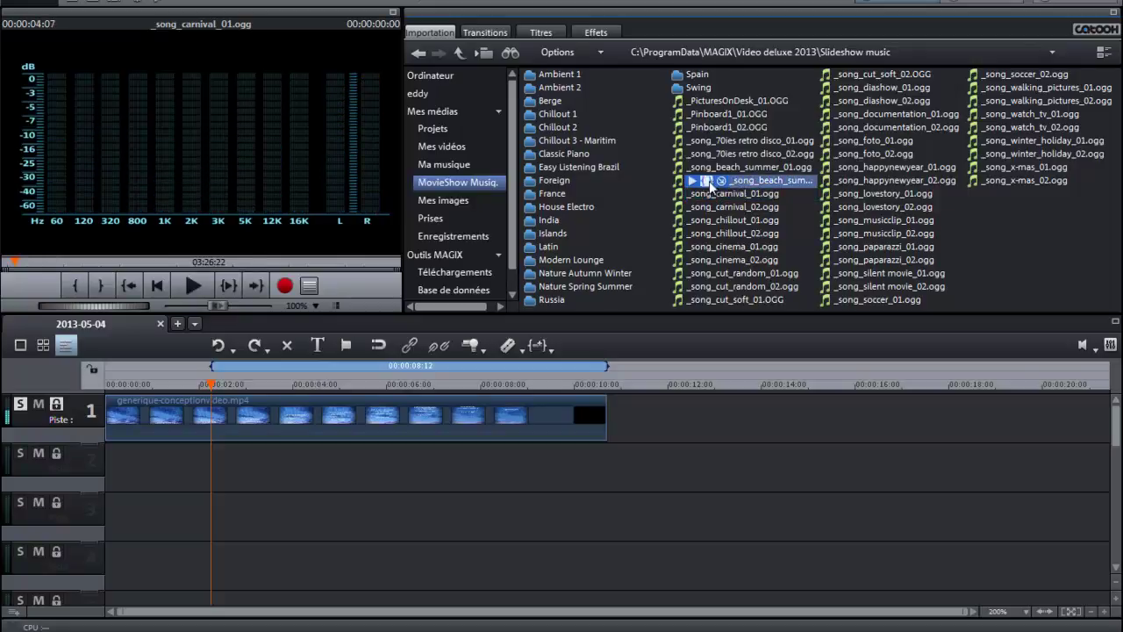
{"action": "left_click", "coordinate": [690, 181]}
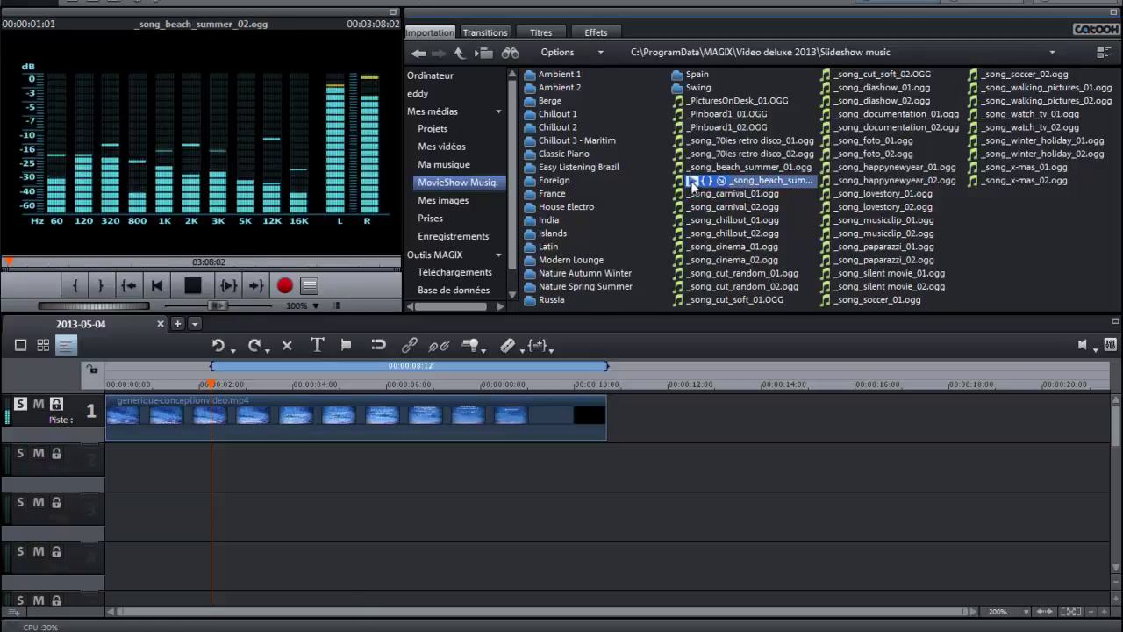
{"action": "left_click", "coordinate": [690, 180]}
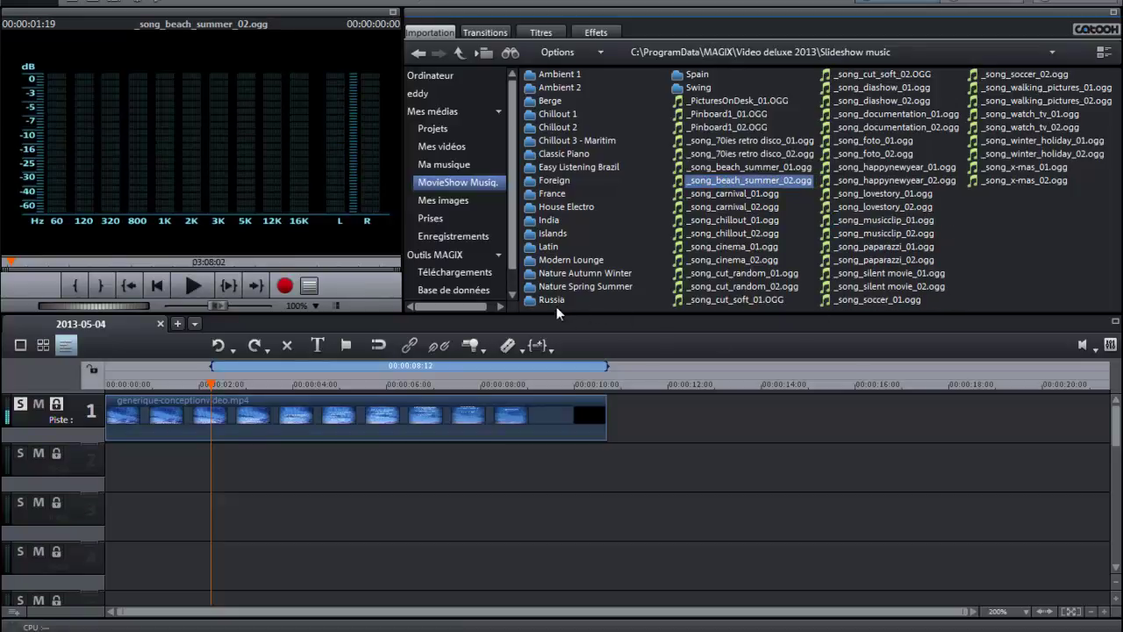
Step: Open the Latin music folder and preview 01 Brazil.OGG and 03 Rio de Janeiro.OGG
{"action": "left_click", "coordinate": [536, 247]}
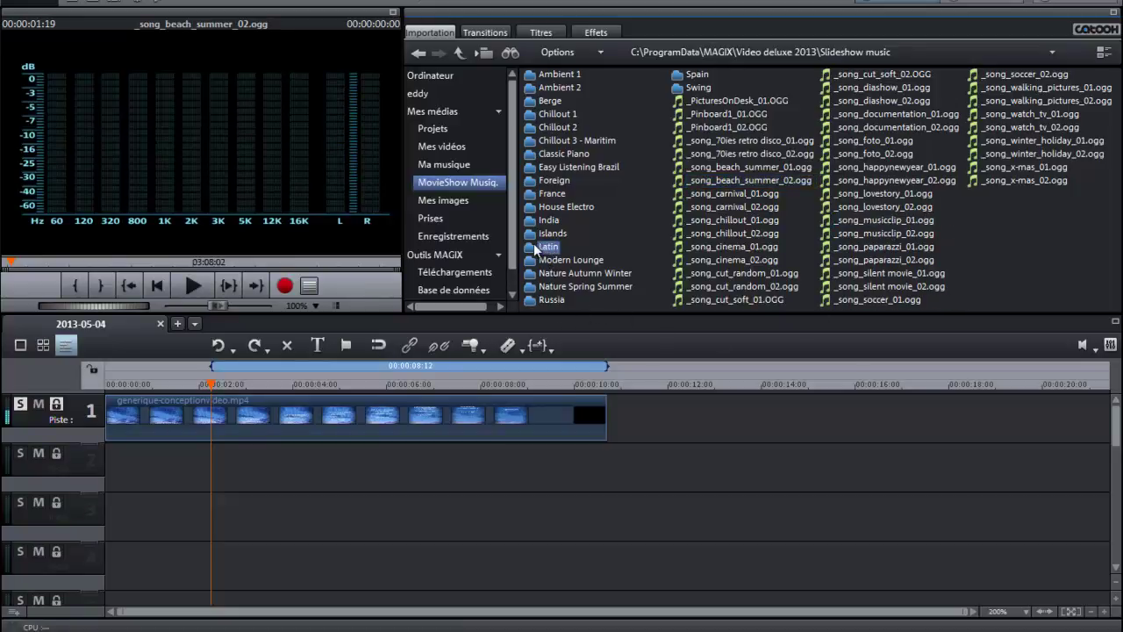
{"action": "double_click", "coordinate": [537, 247]}
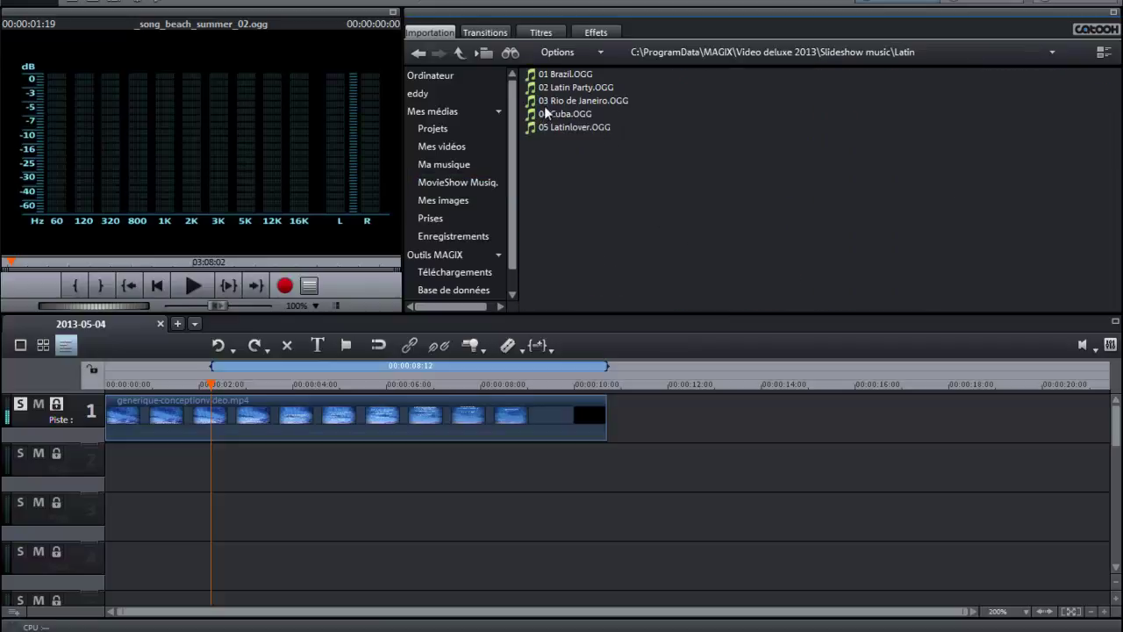
{"action": "mouse_move", "coordinate": [545, 77]}
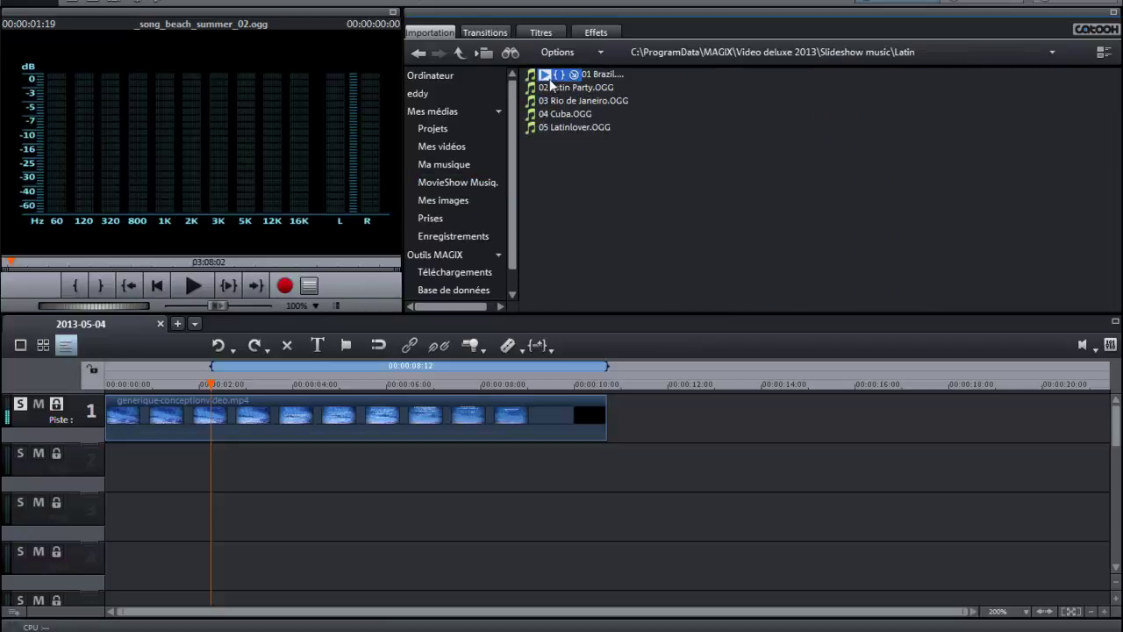
{"action": "left_click", "coordinate": [544, 77]}
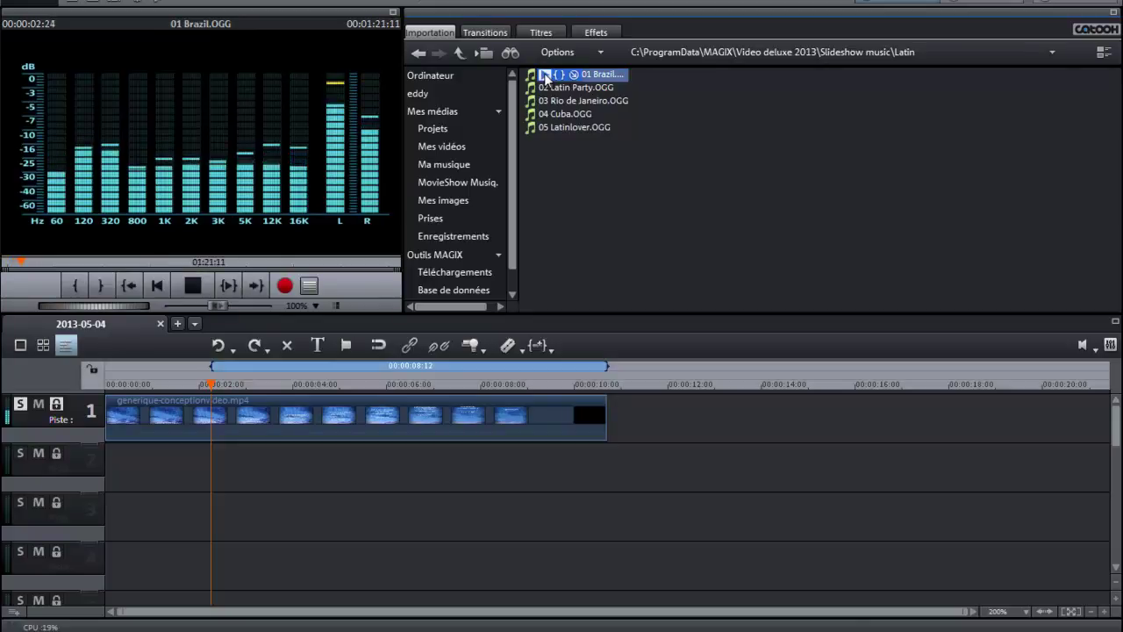
{"action": "left_click", "coordinate": [544, 77]}
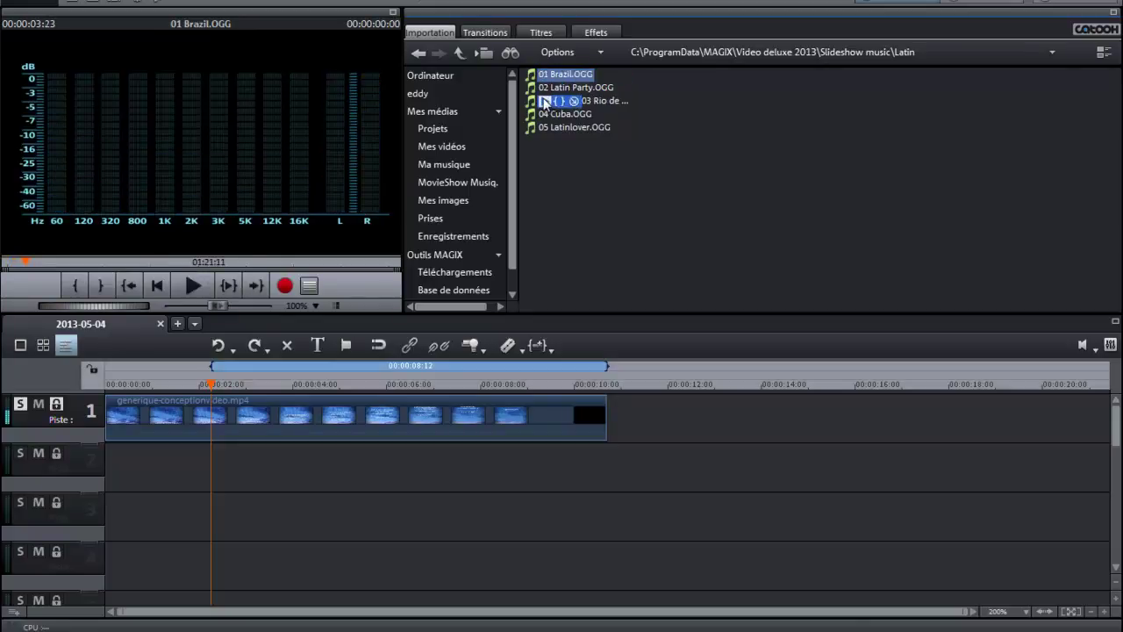
{"action": "left_click", "coordinate": [544, 102]}
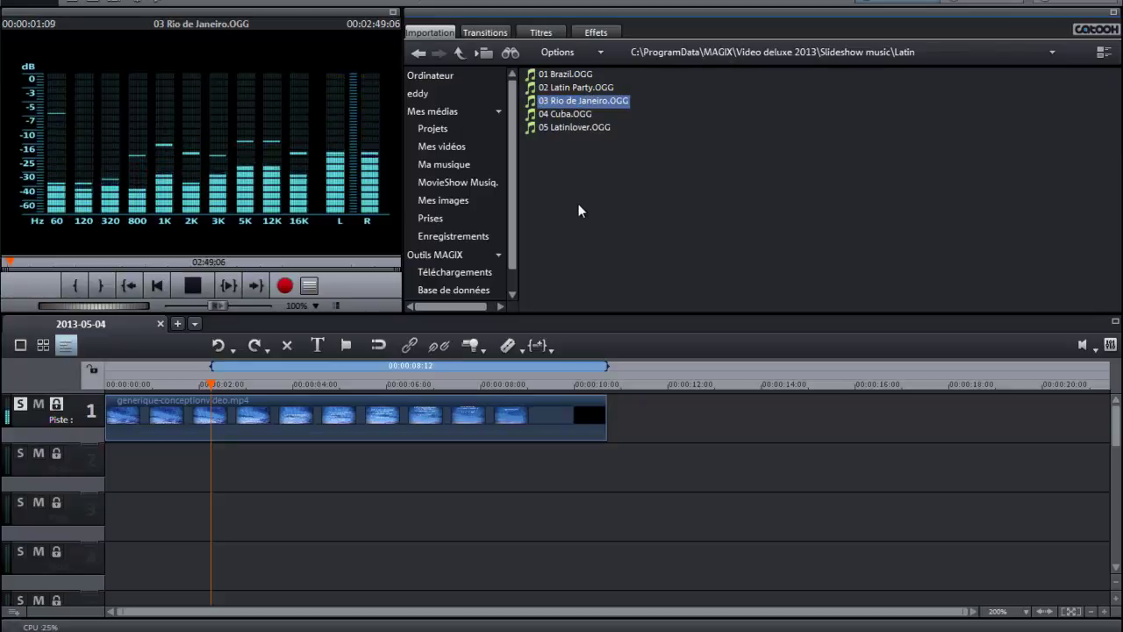
{"action": "mouse_move", "coordinate": [544, 103]}
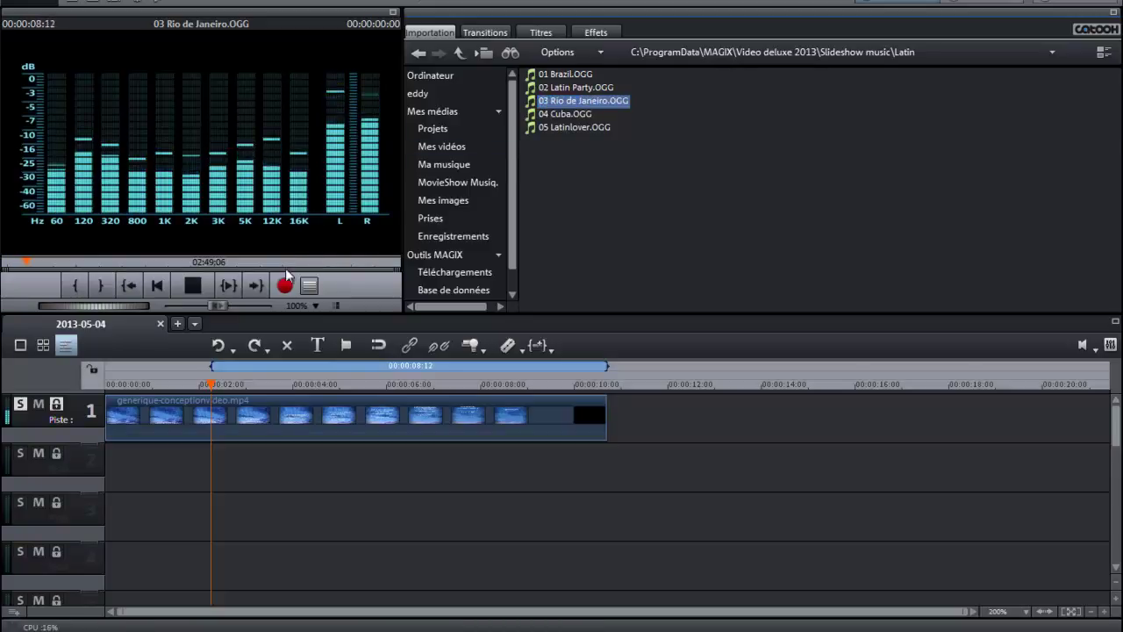
{"action": "left_click", "coordinate": [195, 287]}
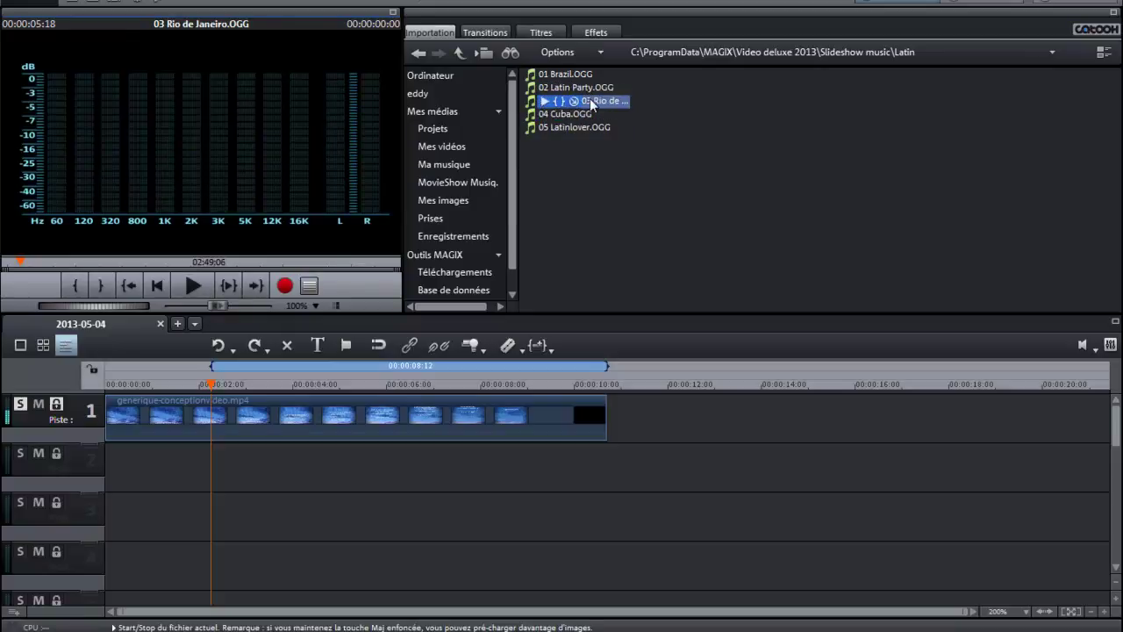
Step: Place 03 Rio de Janeiro.OGG at the start of track 2, beneath the generique-conceptionvideo.mp4 clip
{"action": "left_click_drag", "start_coordinate": [592, 104], "coordinate": [212, 471]}
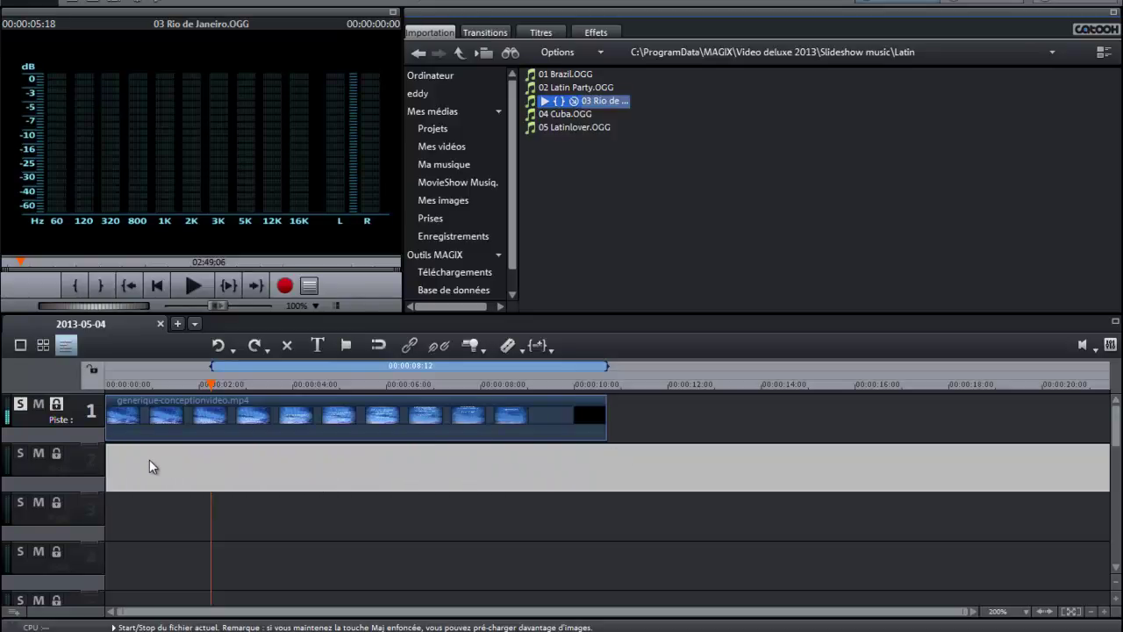
{"action": "left_click_drag", "start_coordinate": [145, 459], "coordinate": [144, 460]}
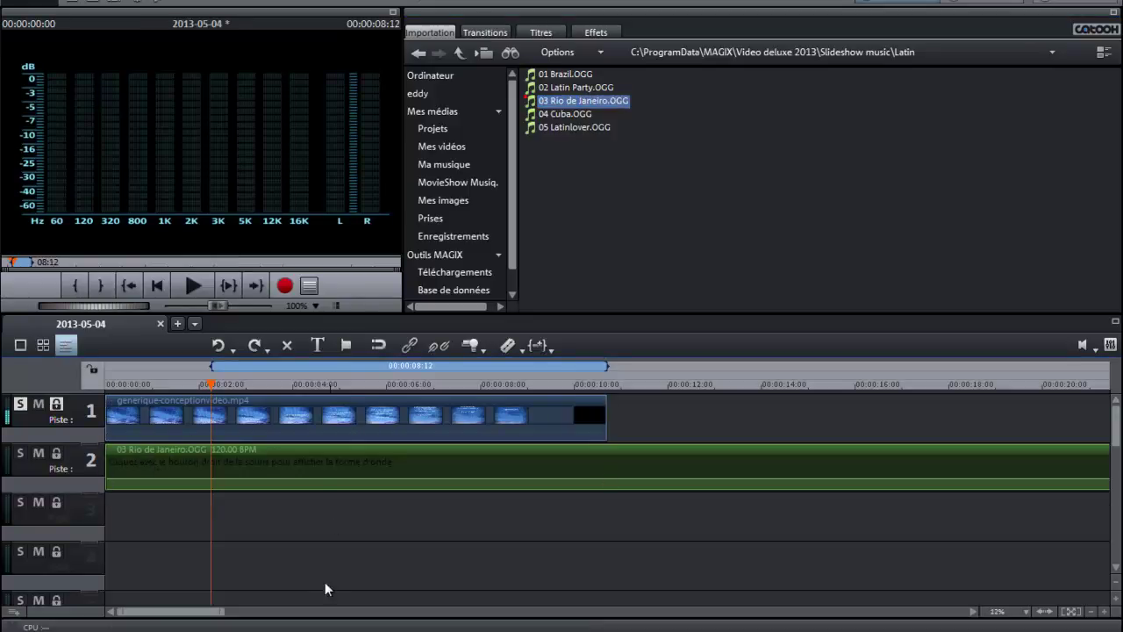
{"action": "left_click_drag", "start_coordinate": [197, 614], "coordinate": [106, 607]}
{"action": "mouse_move", "coordinate": [282, 427]}
{"action": "left_click", "coordinate": [538, 418]}
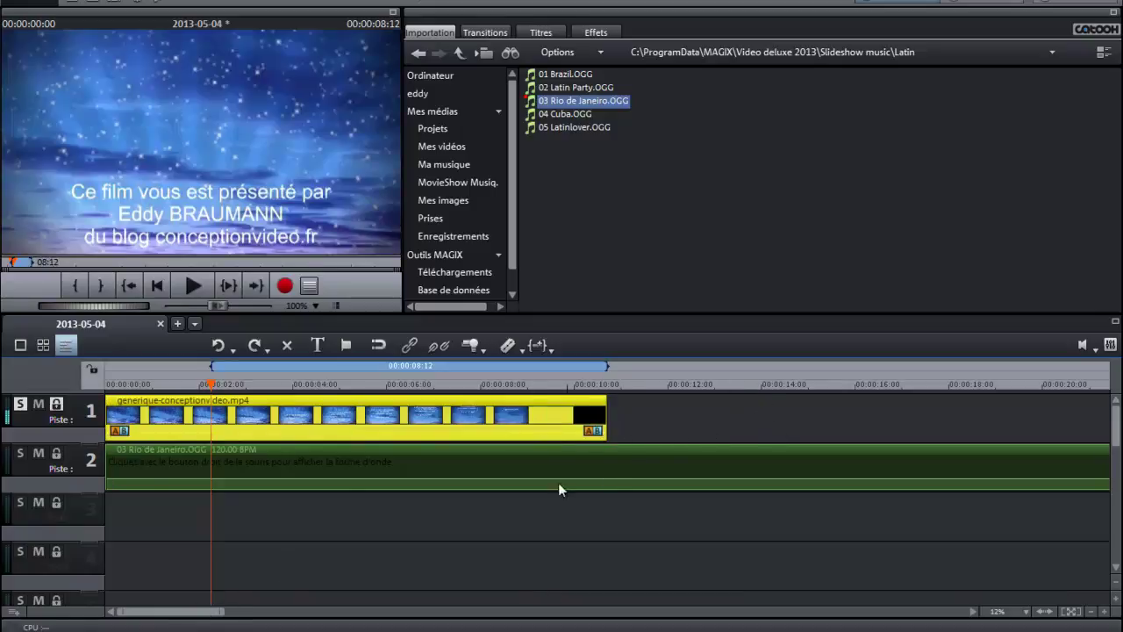
Step: Examine the noise reduction, equalizer, compressor and stereo FX settings in the music clip's audio cleaning dialog, then close it without changes
{"action": "left_click", "coordinate": [607, 462]}
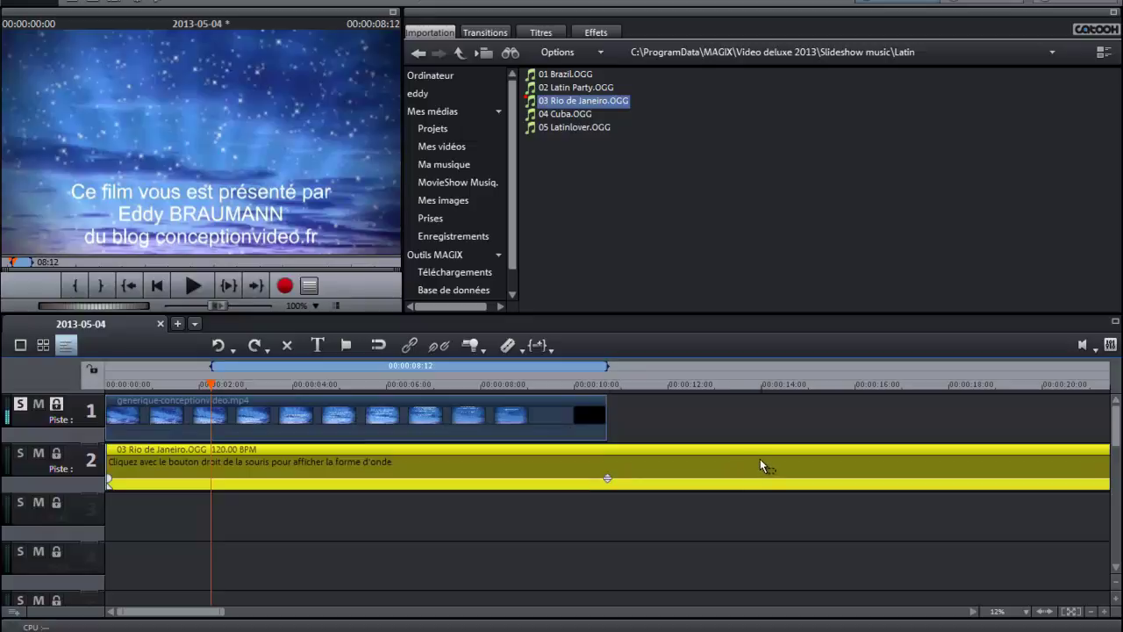
{"action": "left_click_drag", "start_coordinate": [219, 611], "coordinate": [165, 629]}
{"action": "double_click", "coordinate": [621, 457]}
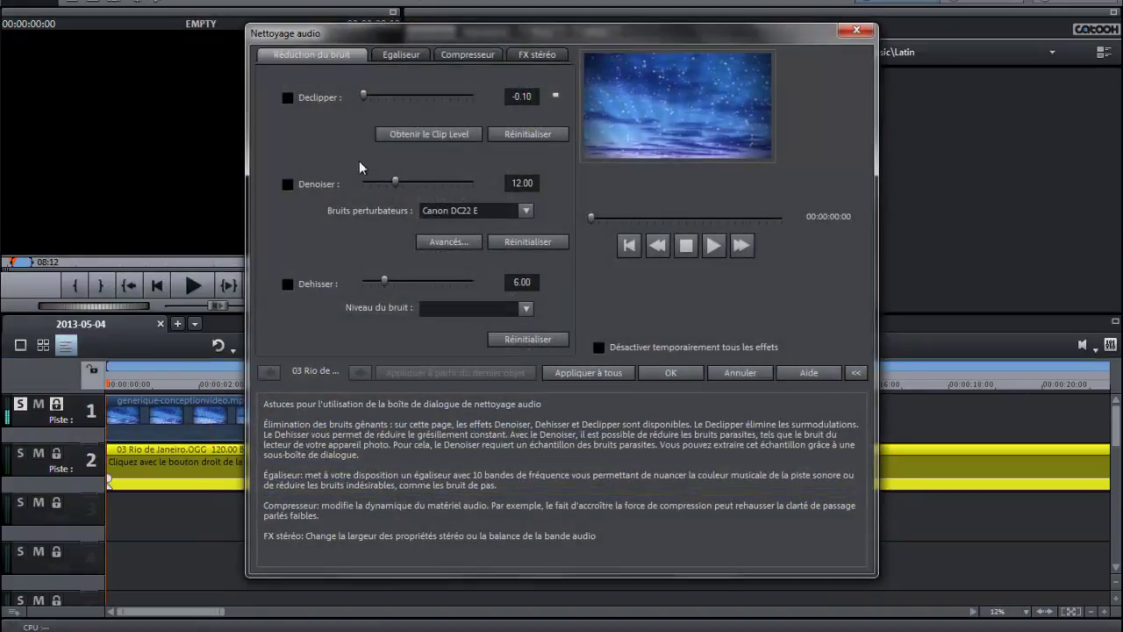
{"action": "left_click", "coordinate": [401, 55]}
{"action": "left_click", "coordinate": [462, 57]}
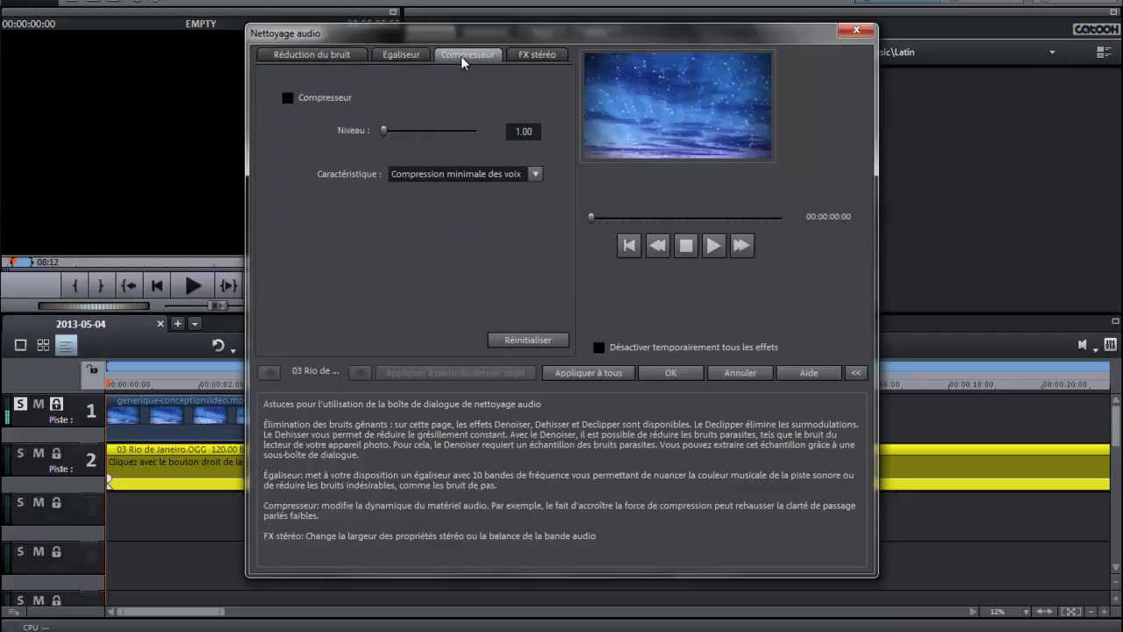
{"action": "left_click", "coordinate": [528, 55]}
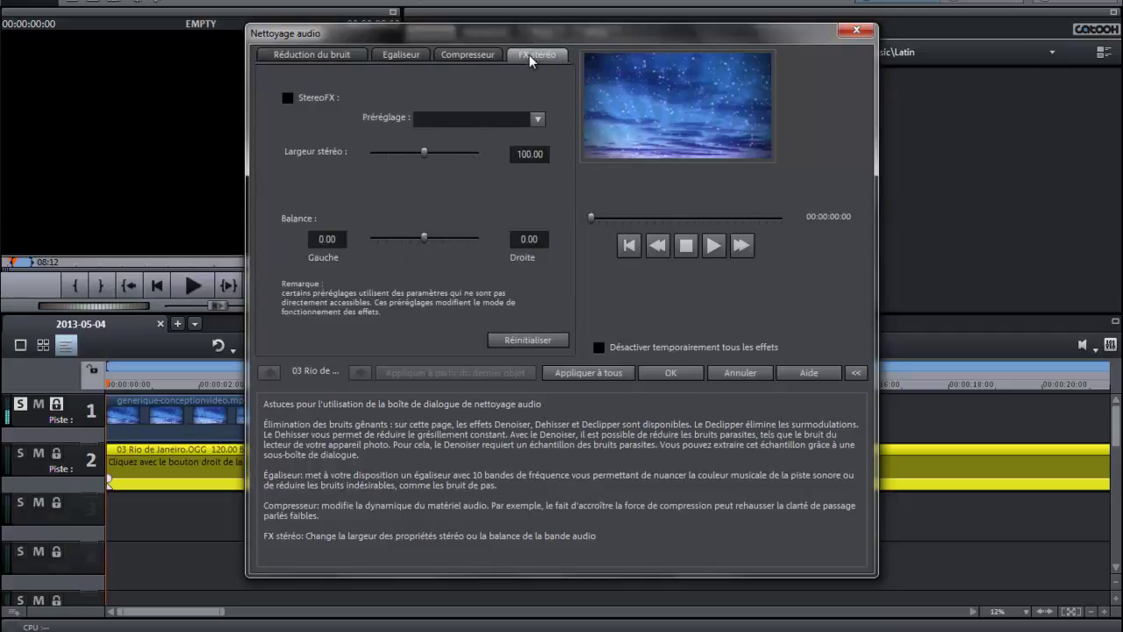
{"action": "left_click", "coordinate": [336, 54]}
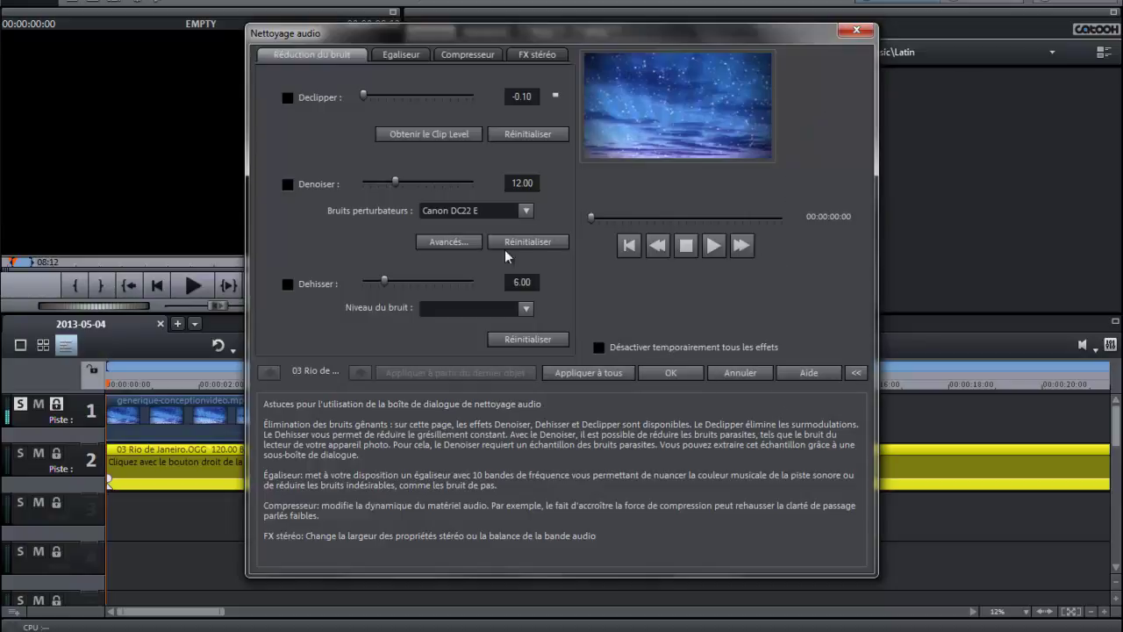
{"action": "left_click", "coordinate": [857, 33]}
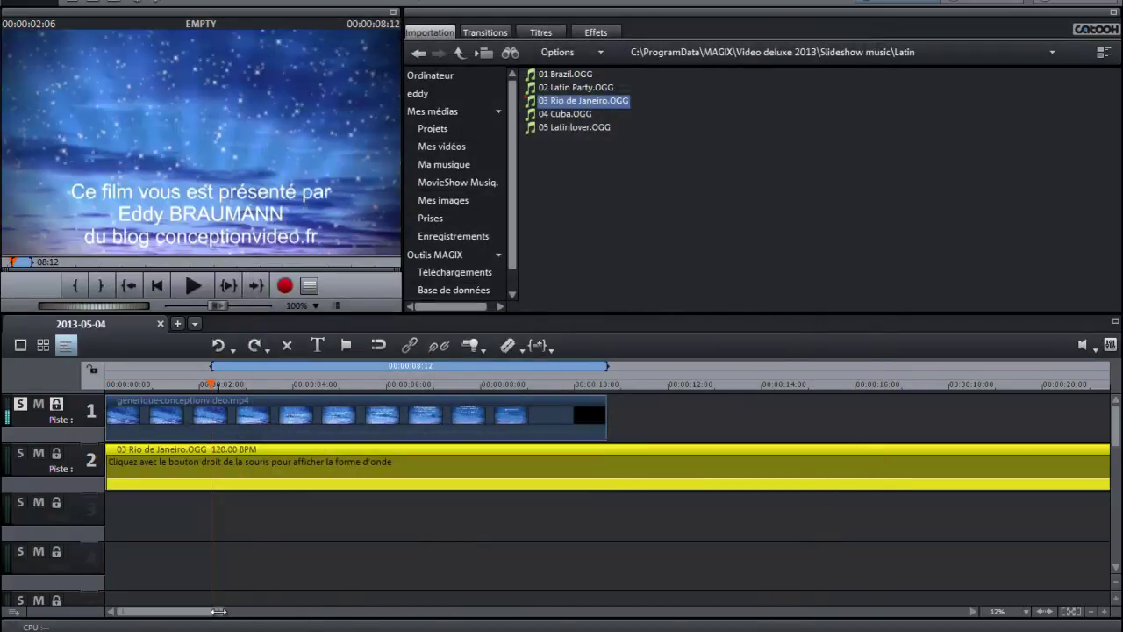
Step: Trim the end of the 03 Rio de Janeiro.OGG clip to match the end of the video clip on track 1
{"action": "left_click_drag", "start_coordinate": [218, 611], "coordinate": [976, 611]}
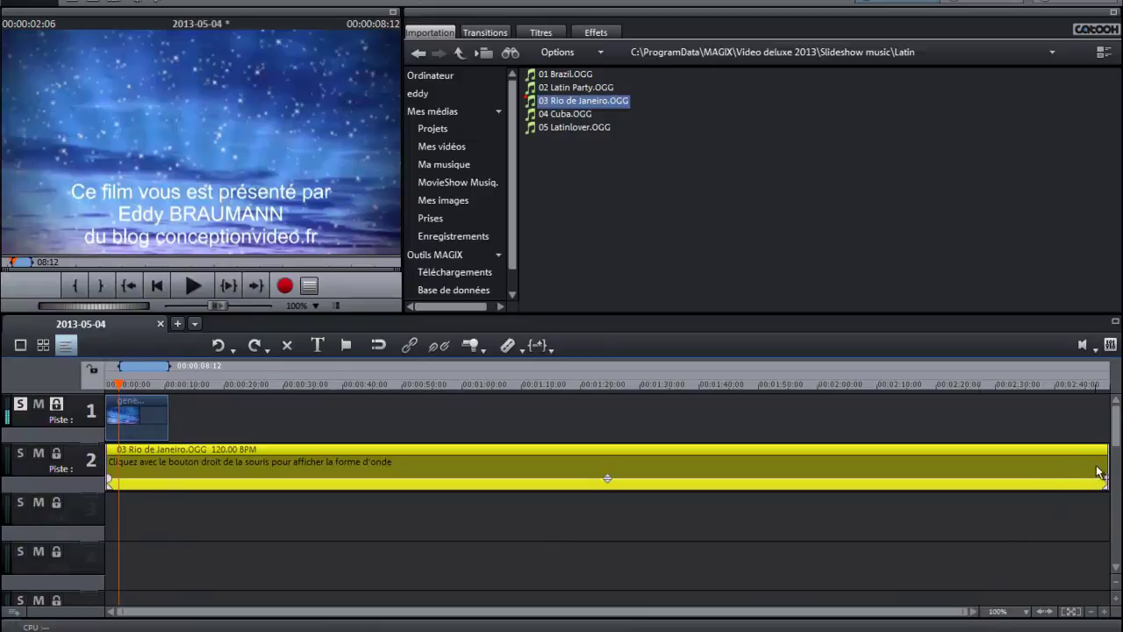
{"action": "left_click_drag", "start_coordinate": [1106, 459], "coordinate": [167, 484]}
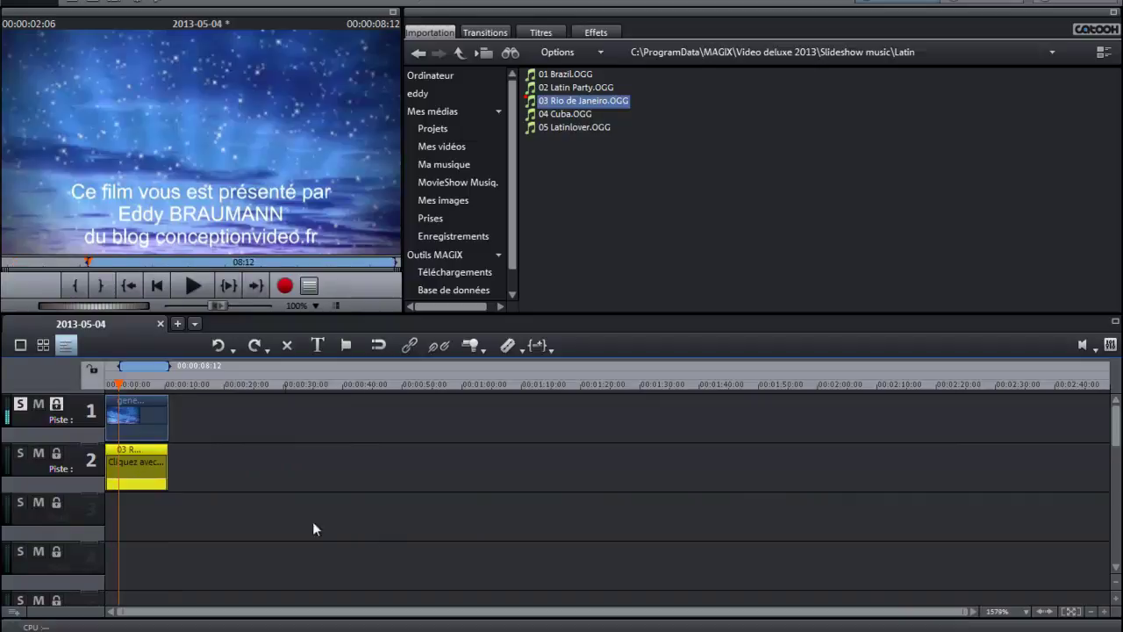
{"action": "left_click", "coordinate": [1025, 611]}
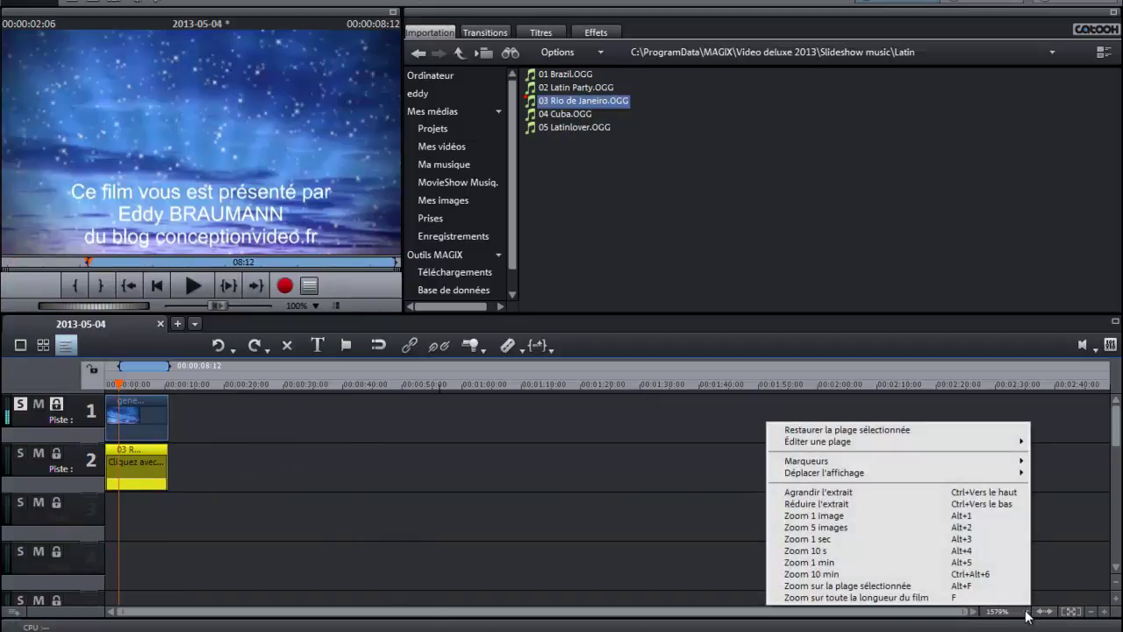
{"action": "left_click", "coordinate": [840, 505]}
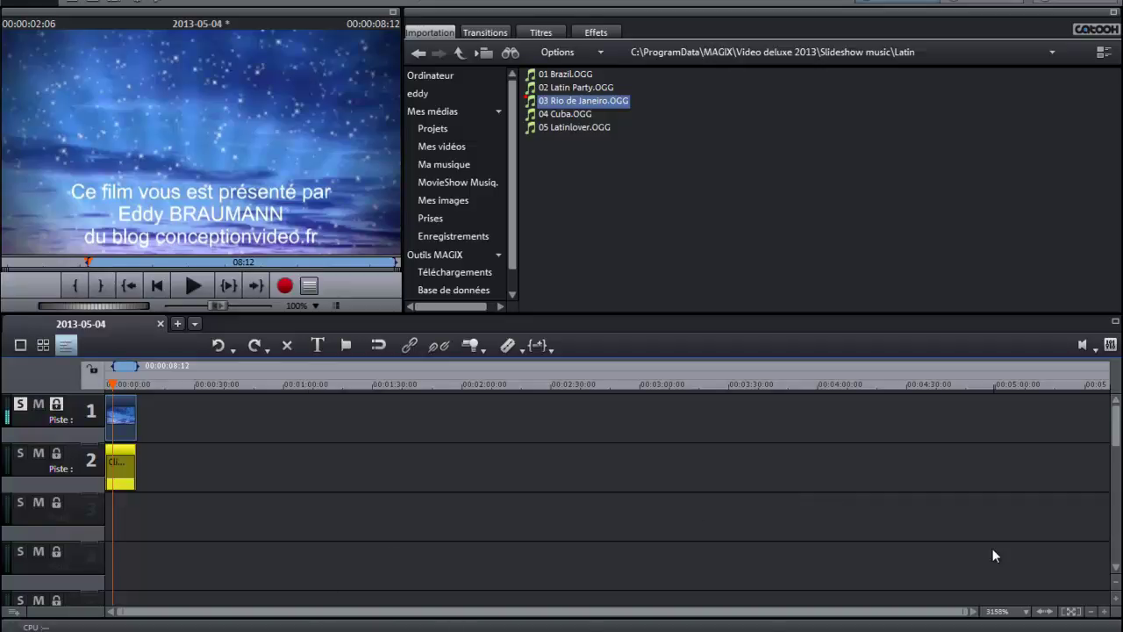
{"action": "left_click", "coordinate": [1025, 611]}
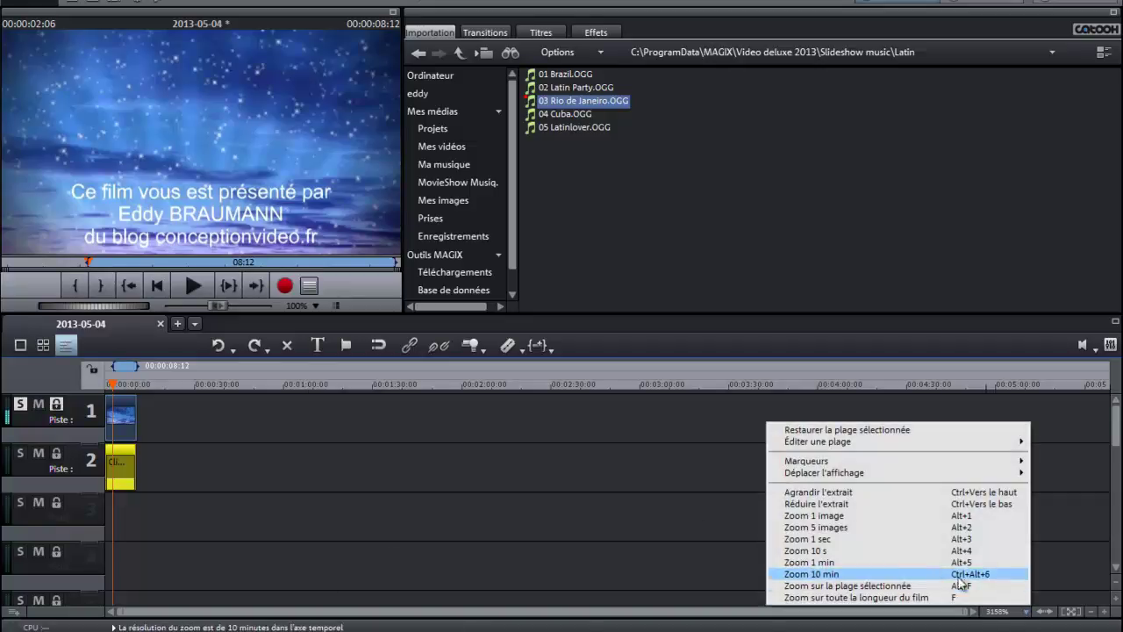
{"action": "left_click", "coordinate": [868, 491]}
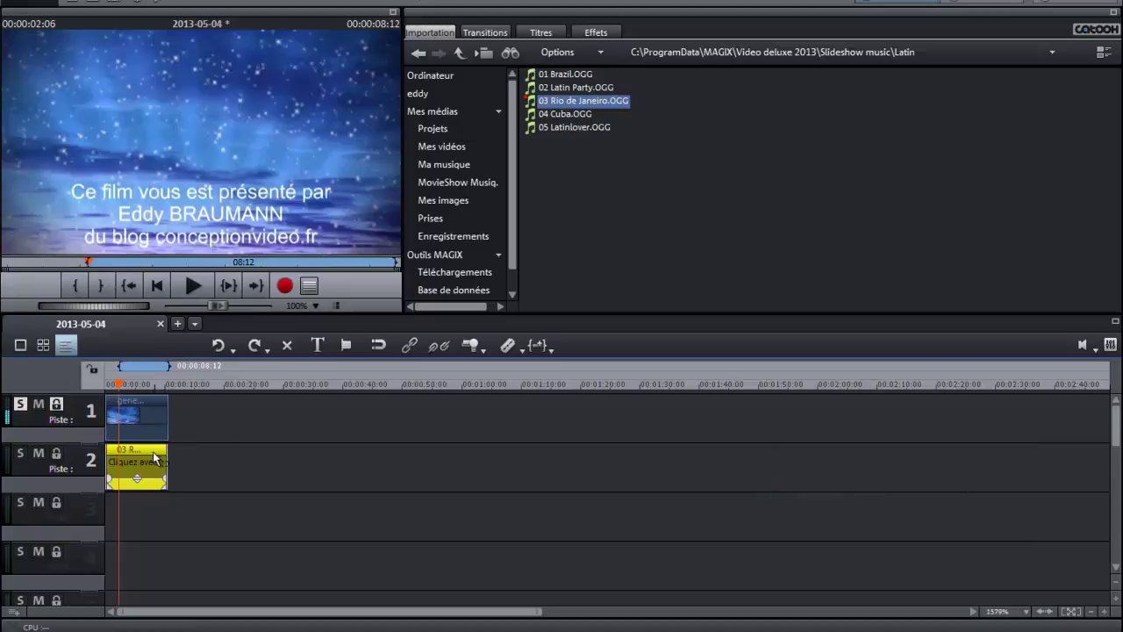
Step: Select the video clip on track 1 and the music clip on track 2 together
{"action": "left_click", "coordinate": [157, 419]}
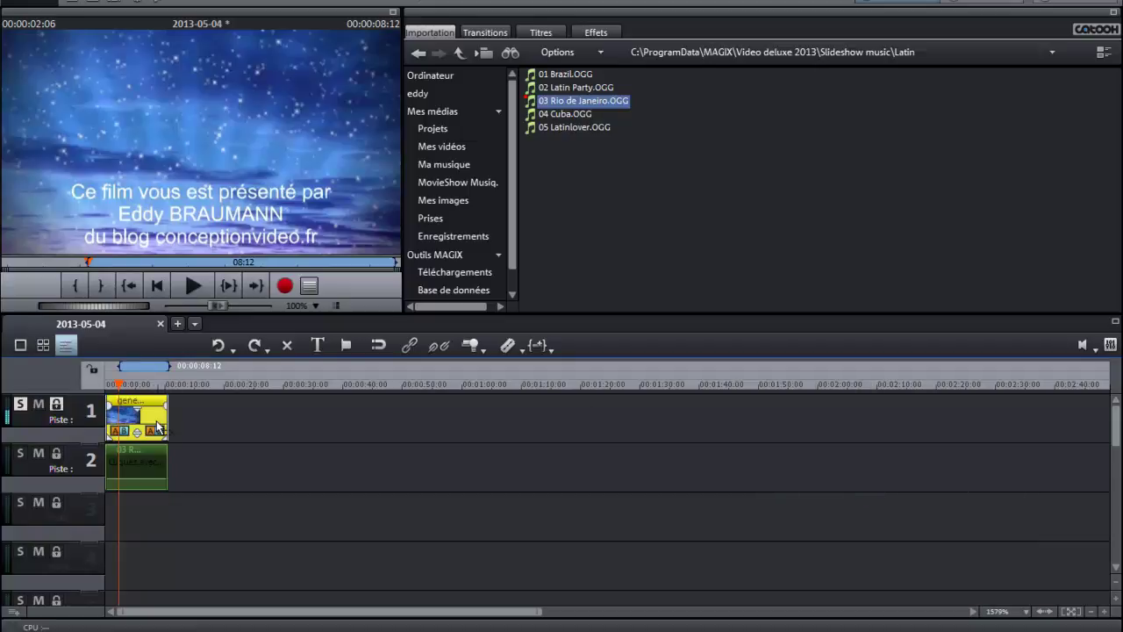
{"action": "left_click", "coordinate": [152, 474]}
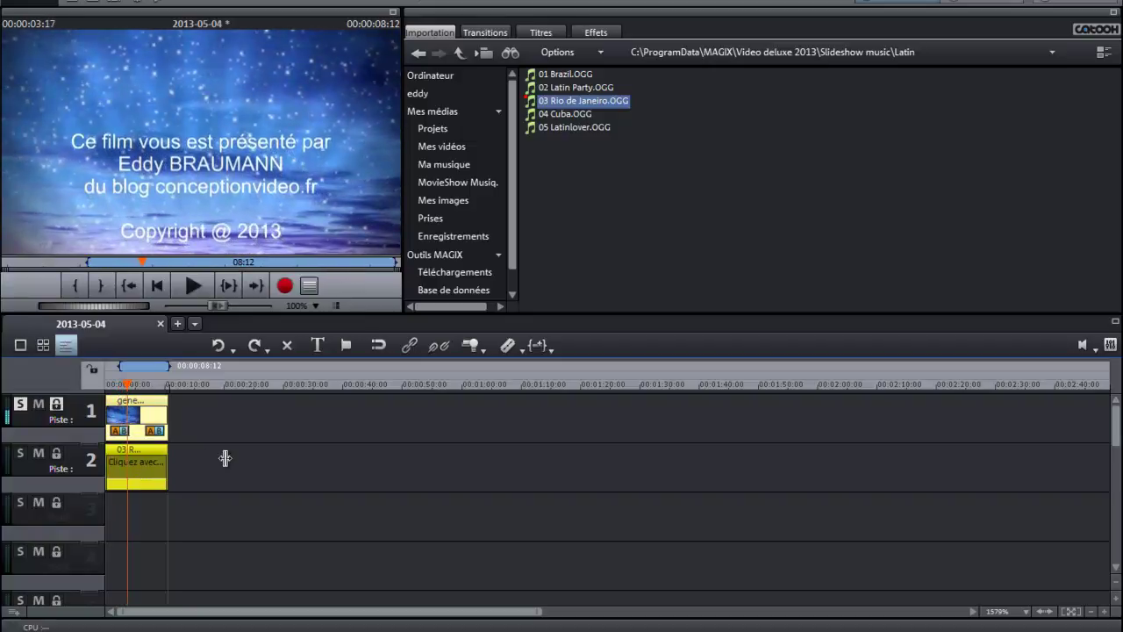
{"action": "left_click", "coordinate": [153, 418]}
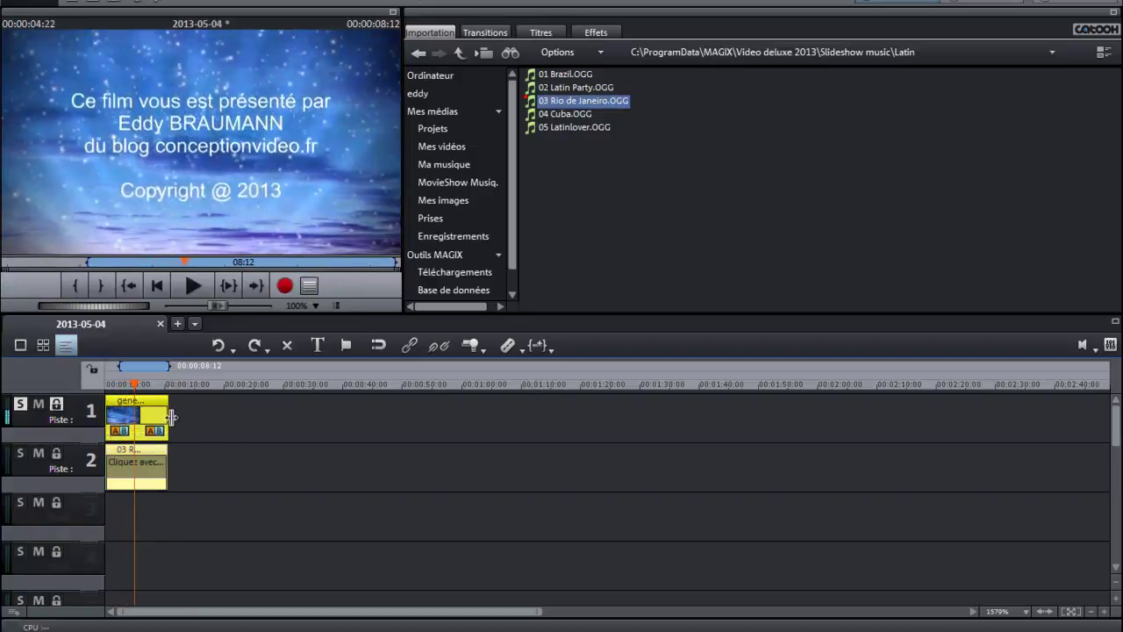
Step: Add a long fade-out to the 03 Rio de Janeiro.OGG clip on track 2, with its end matching the video clip's end
{"action": "left_click", "coordinate": [223, 417]}
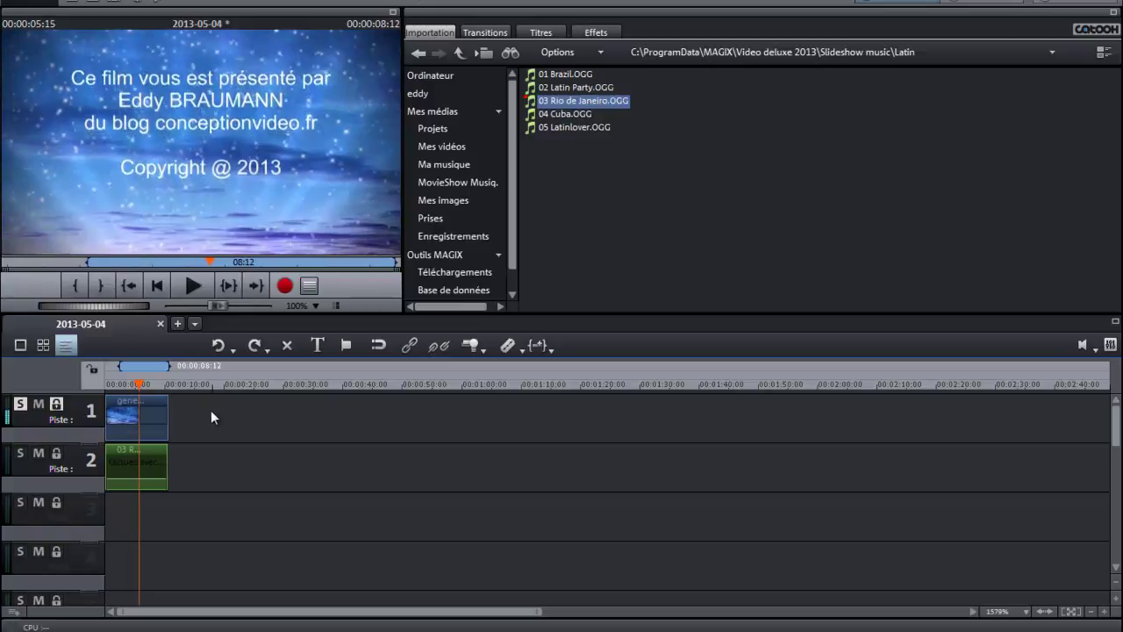
{"action": "left_click", "coordinate": [193, 286]}
{"action": "left_click", "coordinate": [151, 462]}
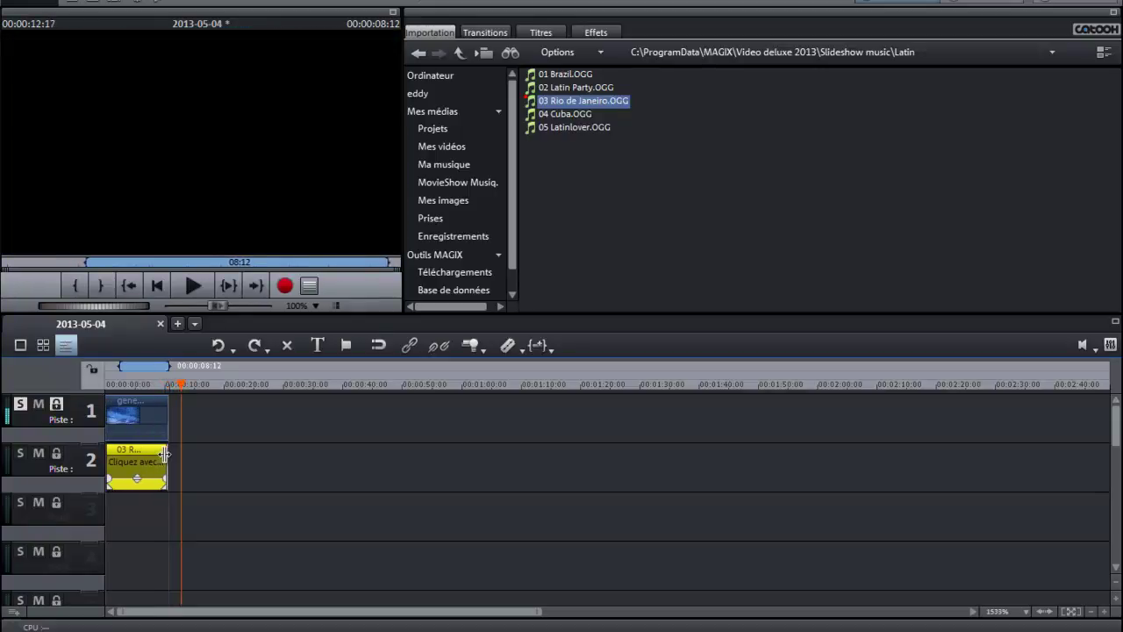
{"action": "left_click_drag", "start_coordinate": [165, 453], "coordinate": [325, 457]}
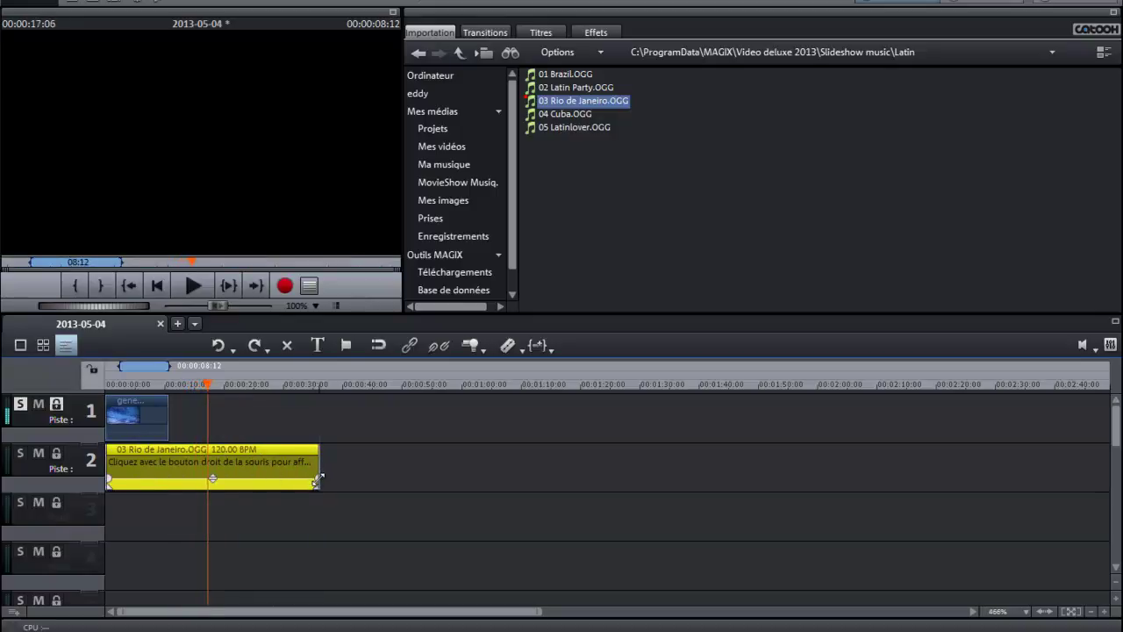
{"action": "left_click_drag", "start_coordinate": [320, 477], "coordinate": [168, 457]}
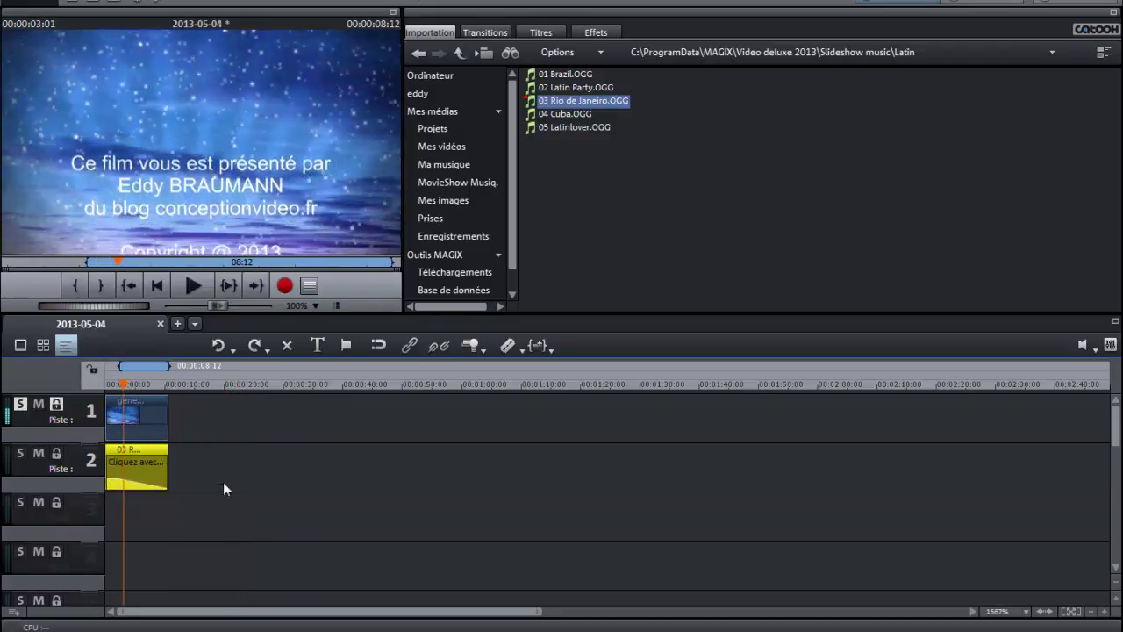
Step: Set the playback range to 10:20 from the timeline's start and select the intro video clip on track 1
{"action": "left_click", "coordinate": [155, 425]}
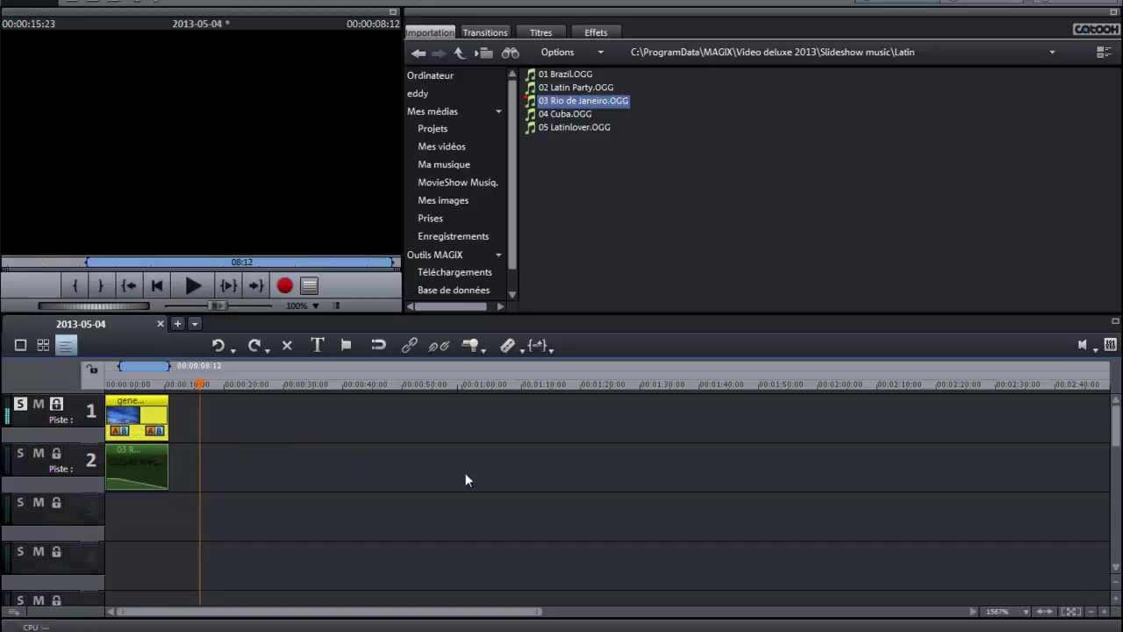
{"action": "left_click_drag", "start_coordinate": [203, 383], "coordinate": [102, 366]}
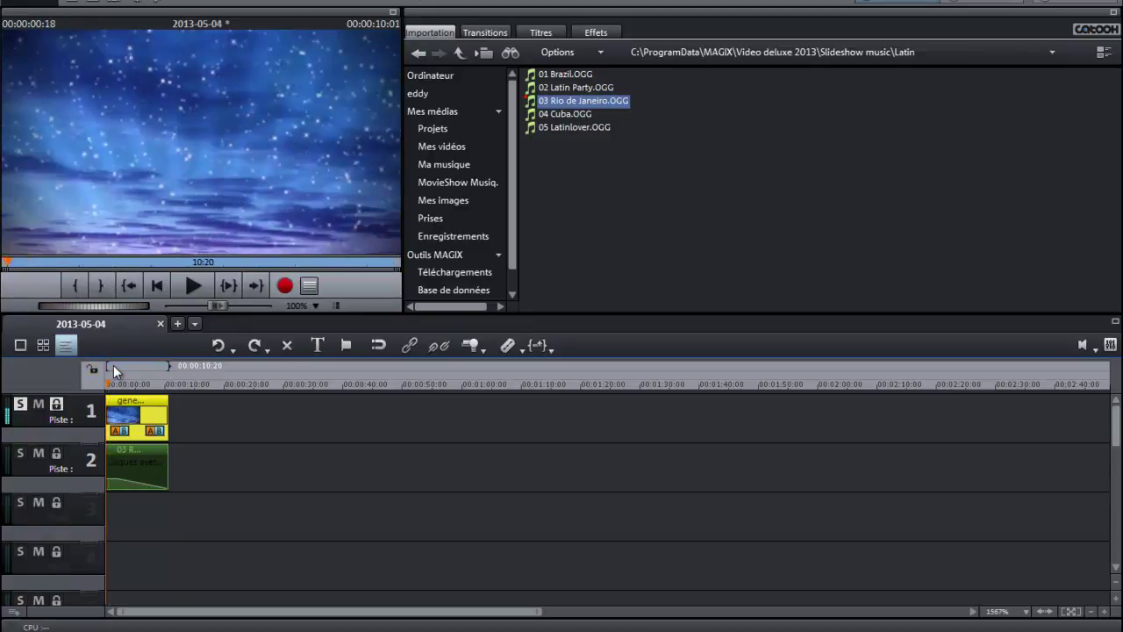
{"action": "left_click", "coordinate": [120, 408]}
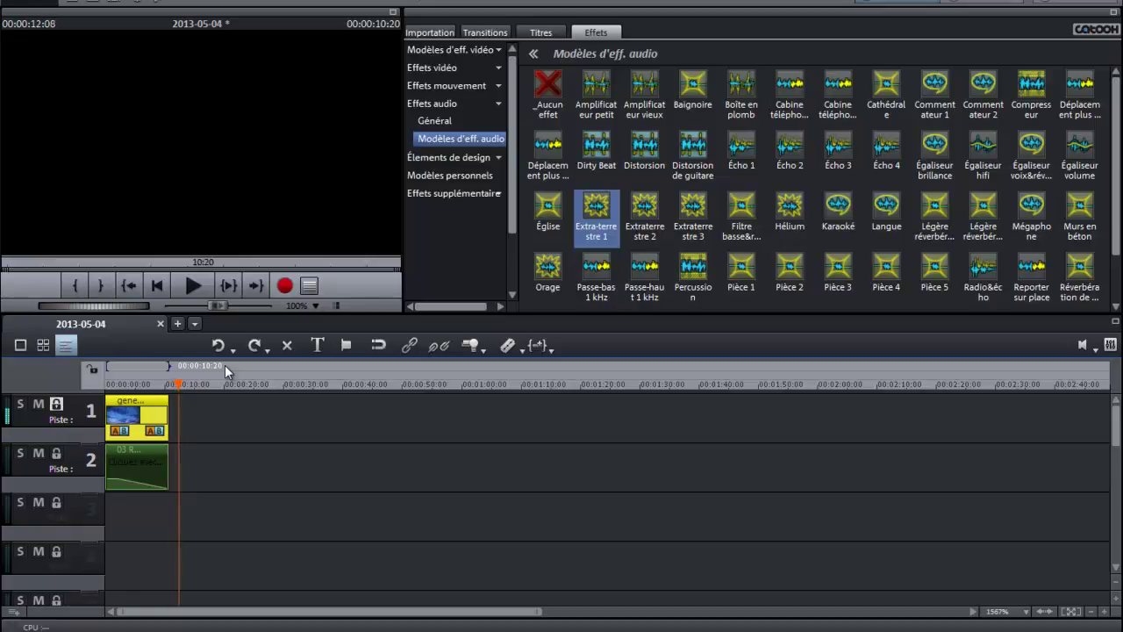
Step: Play the intro from about 3 s, view the project in scene overview and storyboard modes, and return to the timeline view
{"action": "left_click_drag", "start_coordinate": [182, 384], "coordinate": [125, 385]}
{"action": "key", "text": "space"}
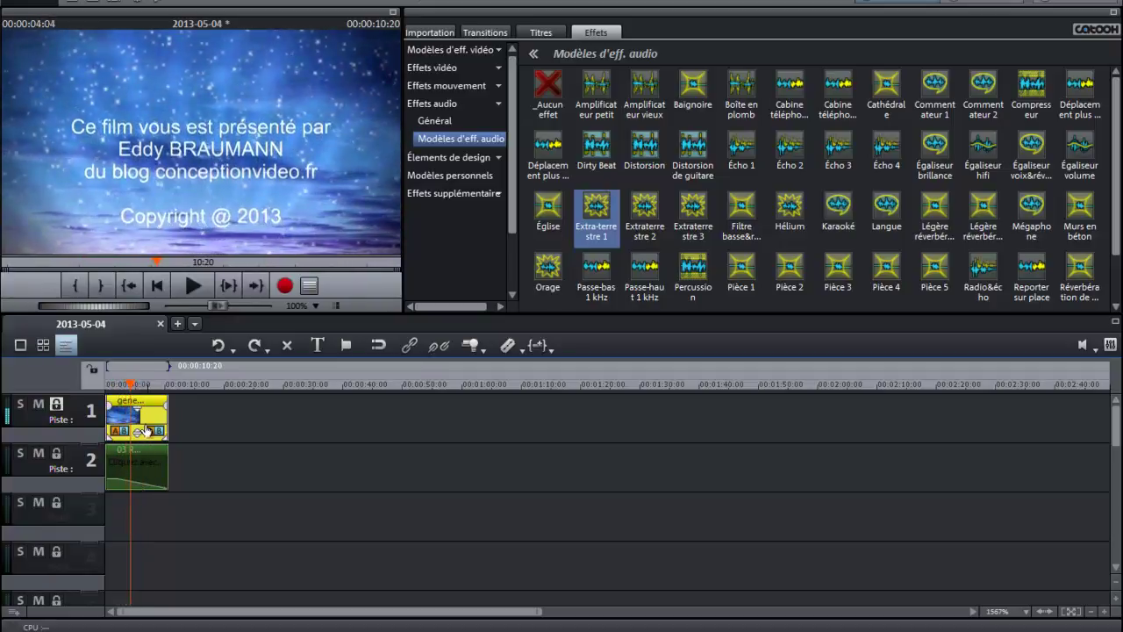
{"action": "left_click", "coordinate": [43, 344]}
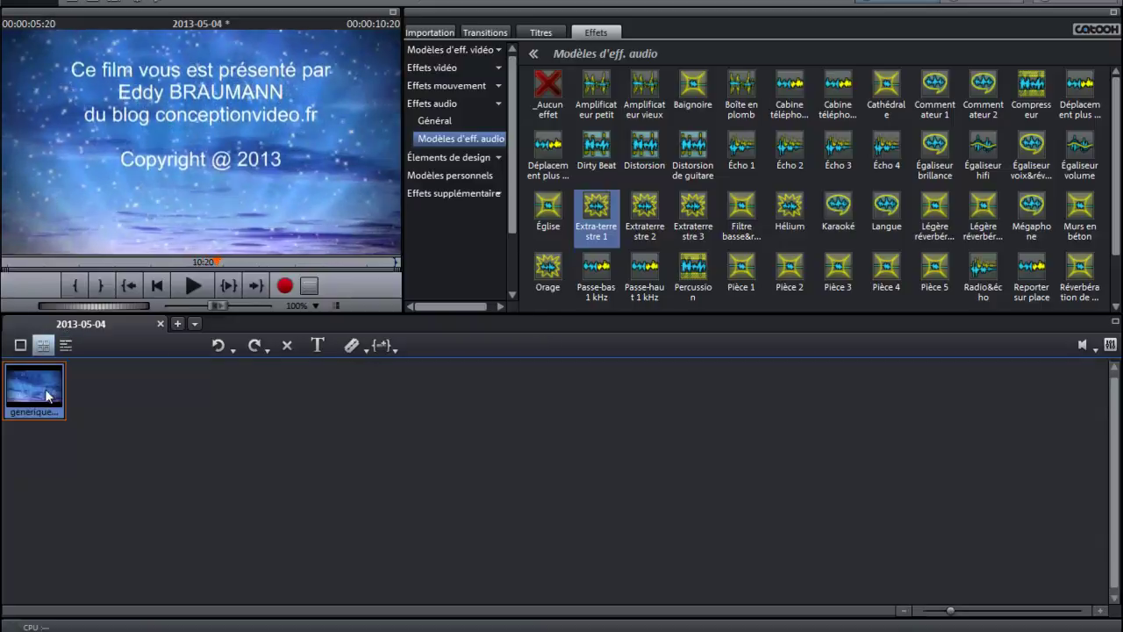
{"action": "left_click", "coordinate": [20, 347]}
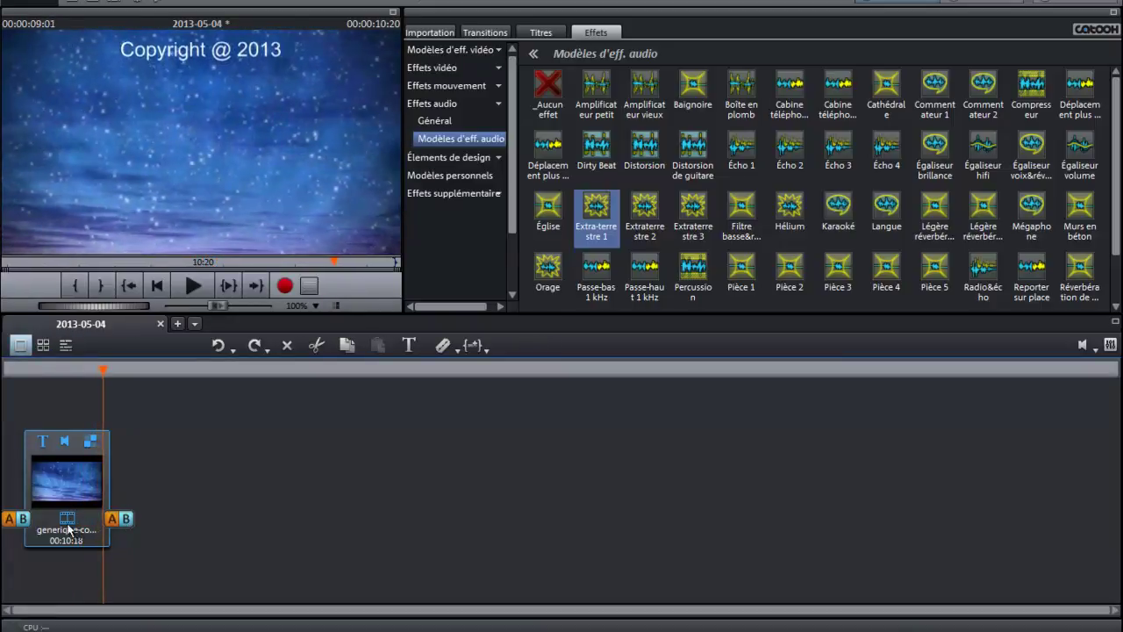
{"action": "left_click", "coordinate": [43, 346]}
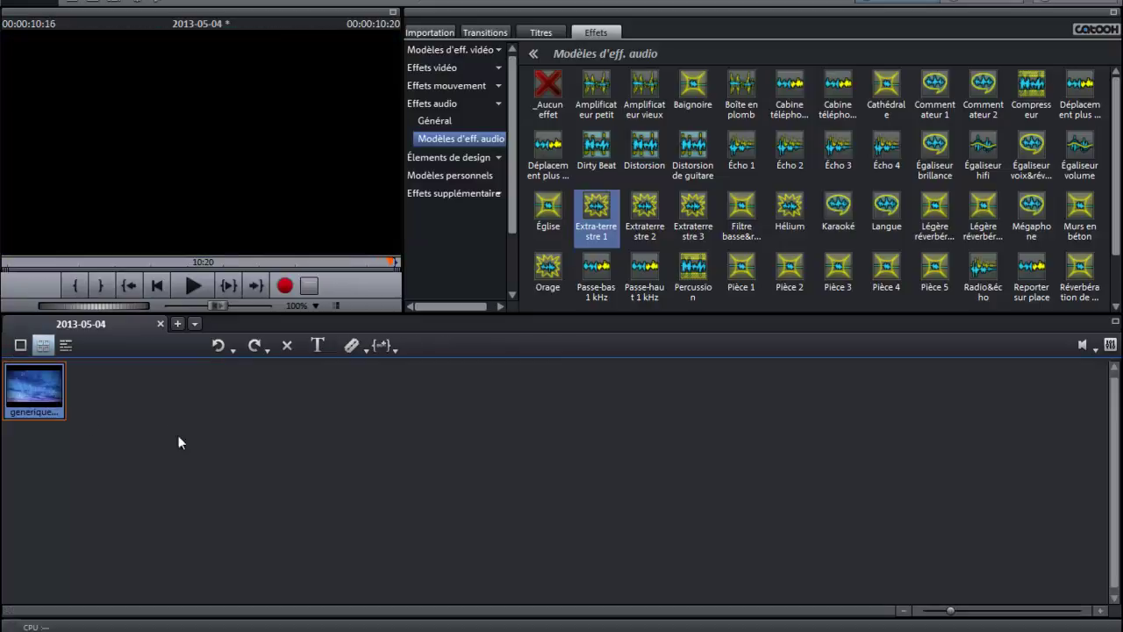
{"action": "left_click", "coordinate": [66, 345]}
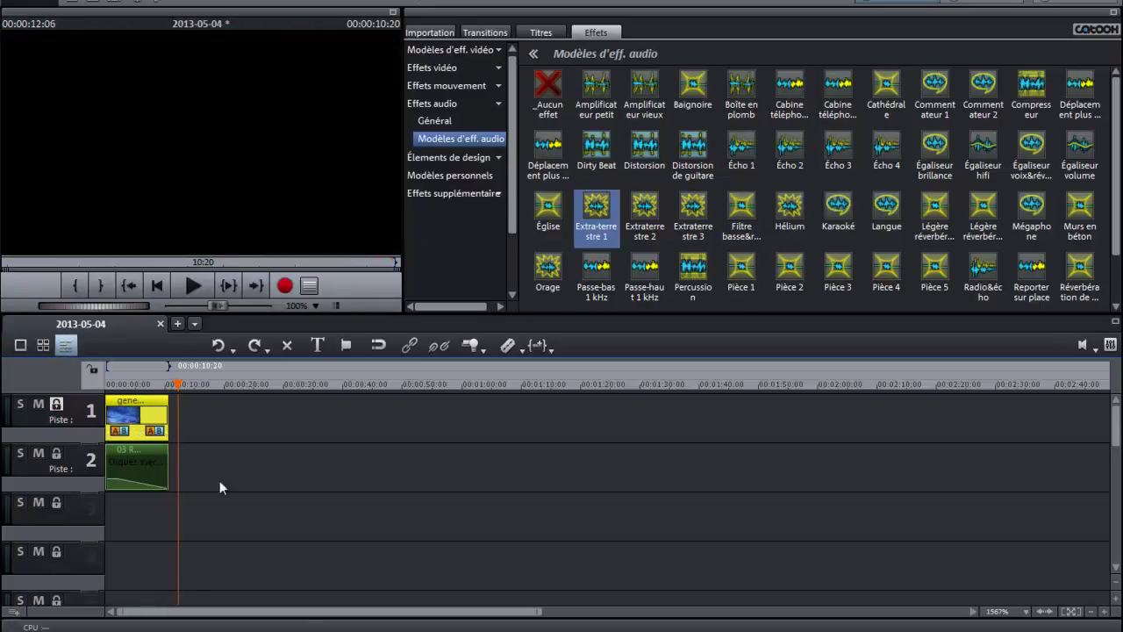